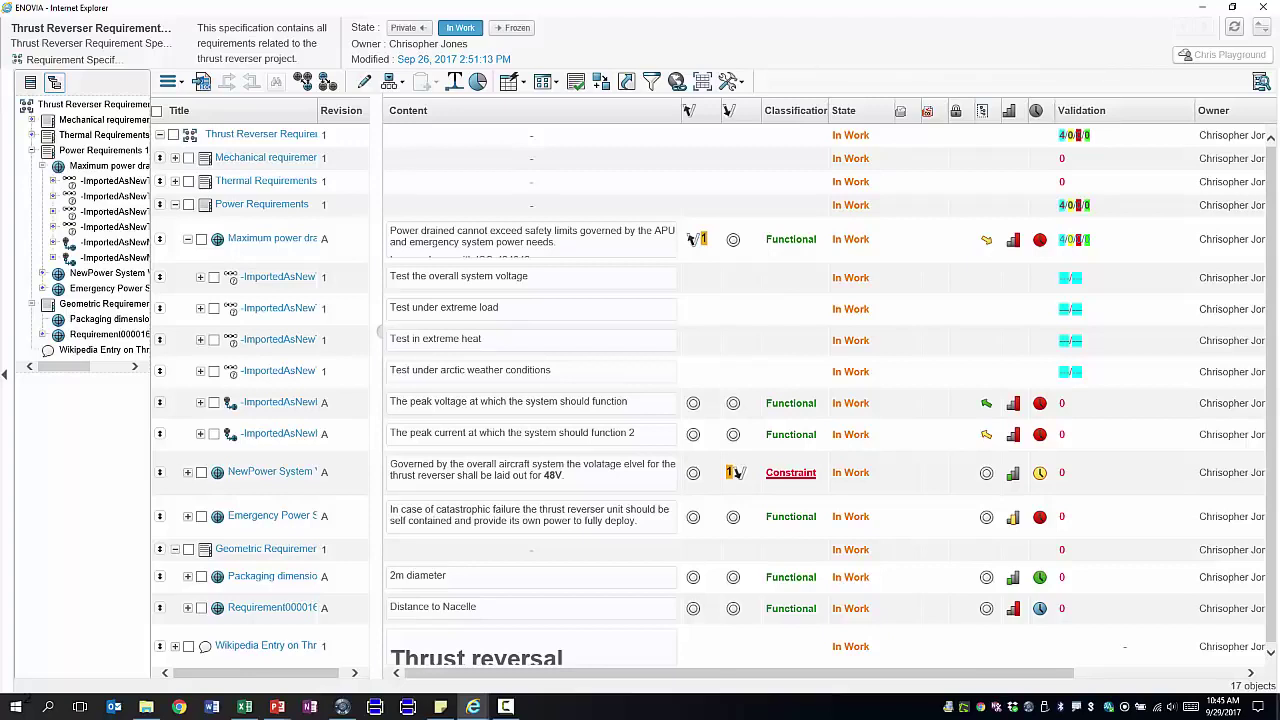
# Switch to 3DEXPERIENCE and view the requirement chapters under Thrust Reverser Specification 1, collapsing the specification again
pyautogui.hotkey('alt', 'Tab')
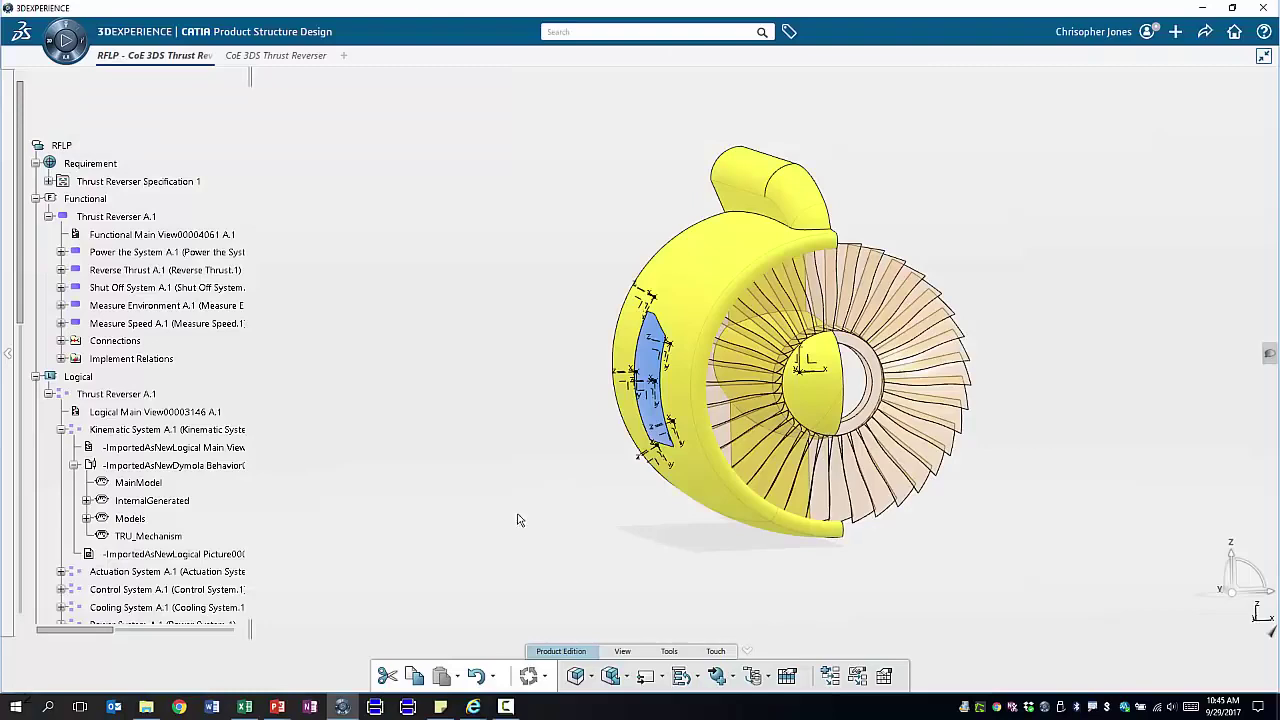
pyautogui.click(48, 181)
pyautogui.click(62, 199)
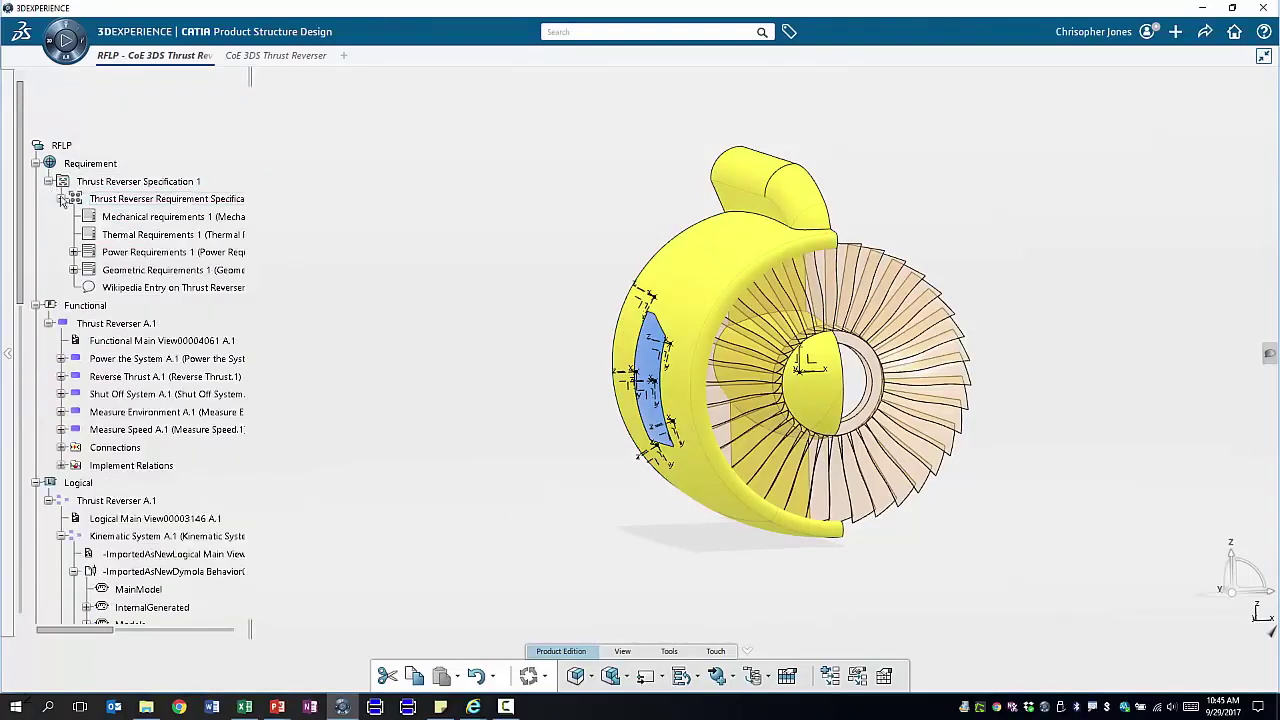
pyautogui.click(62, 199)
pyautogui.click(49, 181)
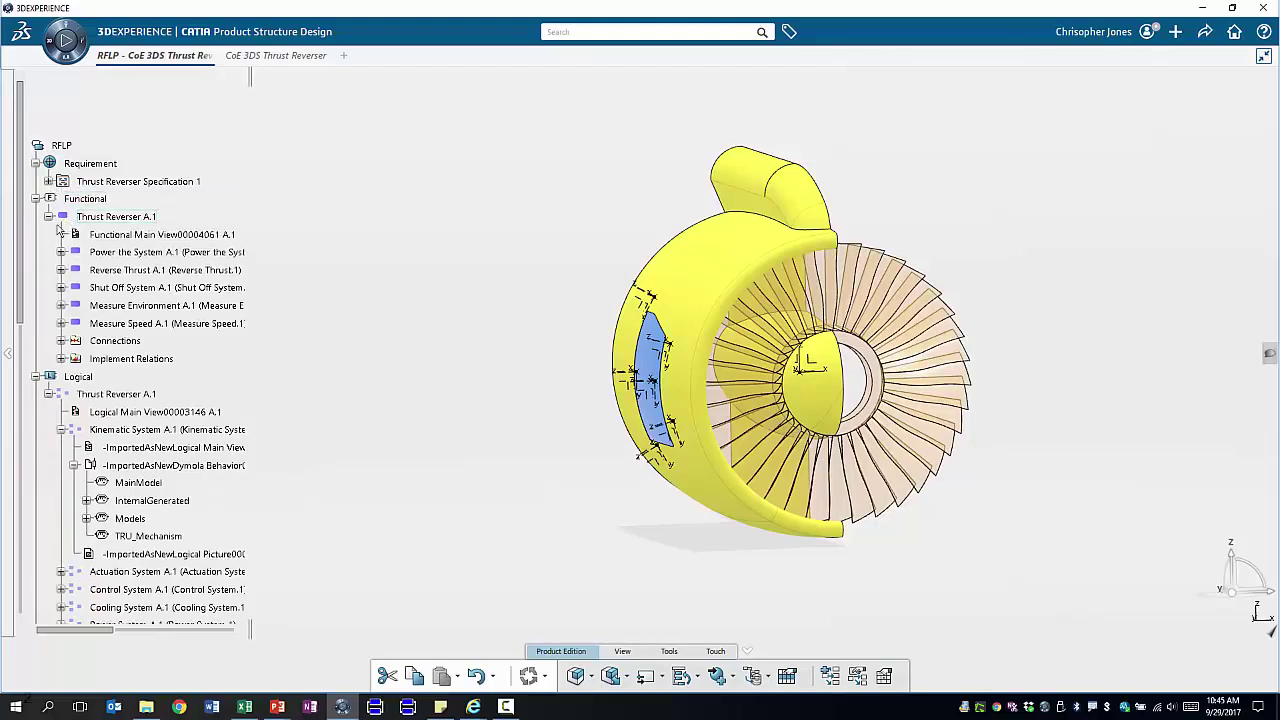
# Open the functional Thrust Reverser A.1 diagram, display the Power the System block's linked requirements, and drill into its sub-functions
pyautogui.click(114, 222)
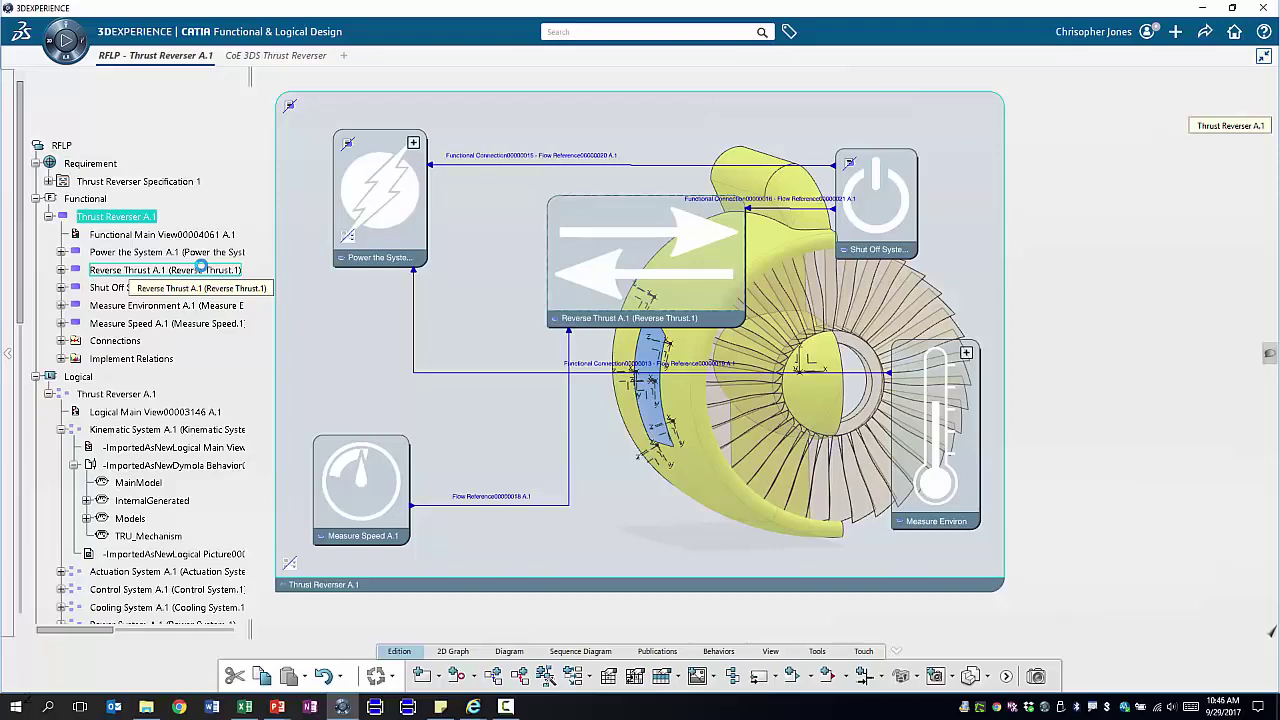
pyautogui.click(350, 146)
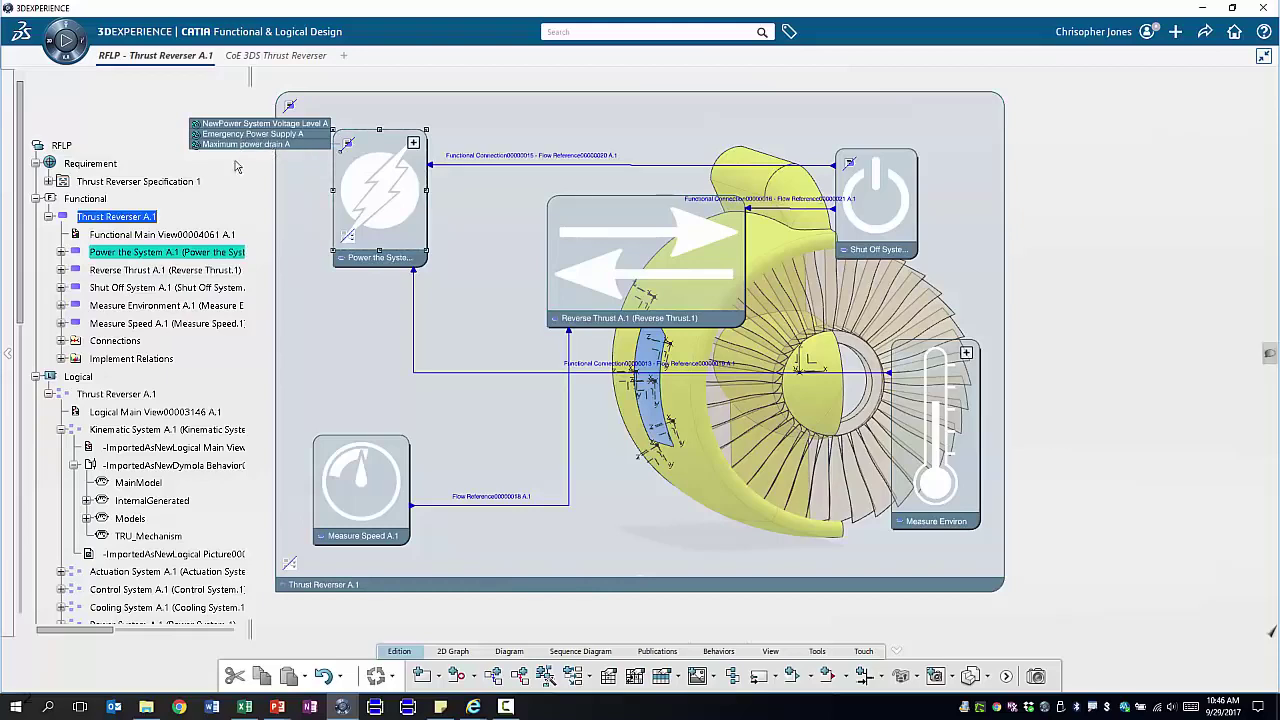
pyautogui.click(331, 254)
pyautogui.click(348, 237)
pyautogui.click(368, 205)
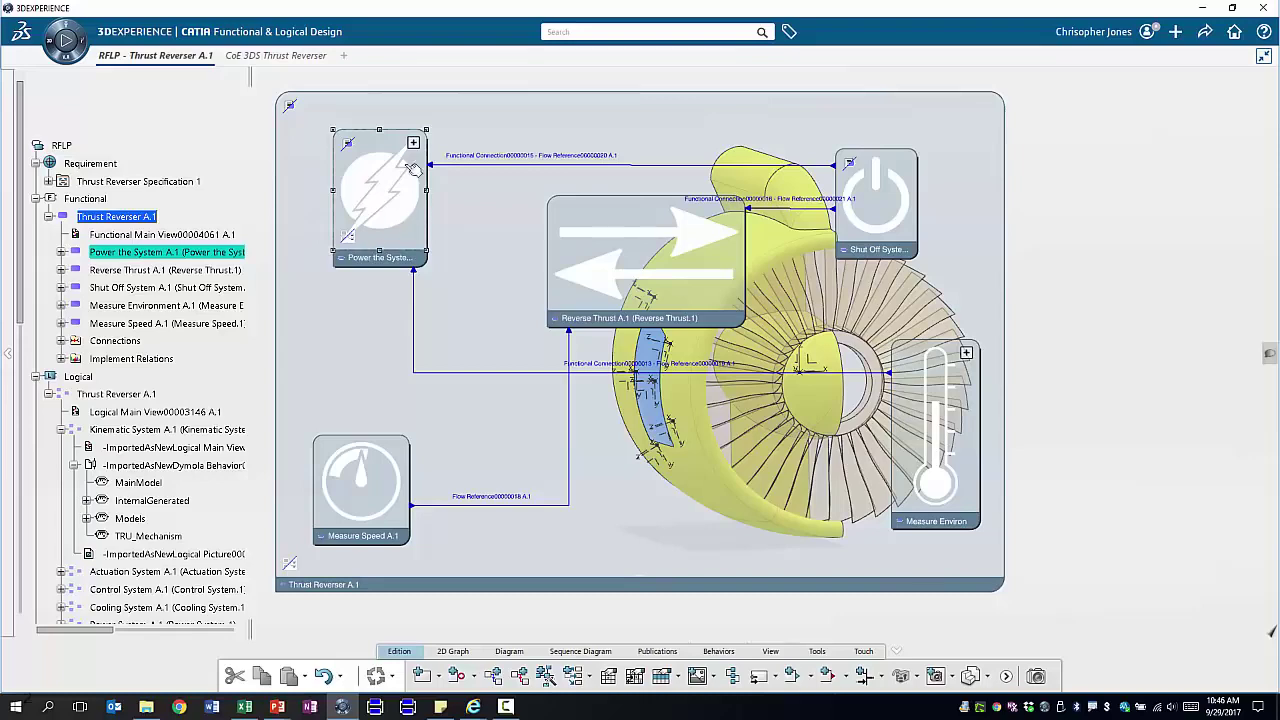
pyautogui.doubleClick(393, 200)
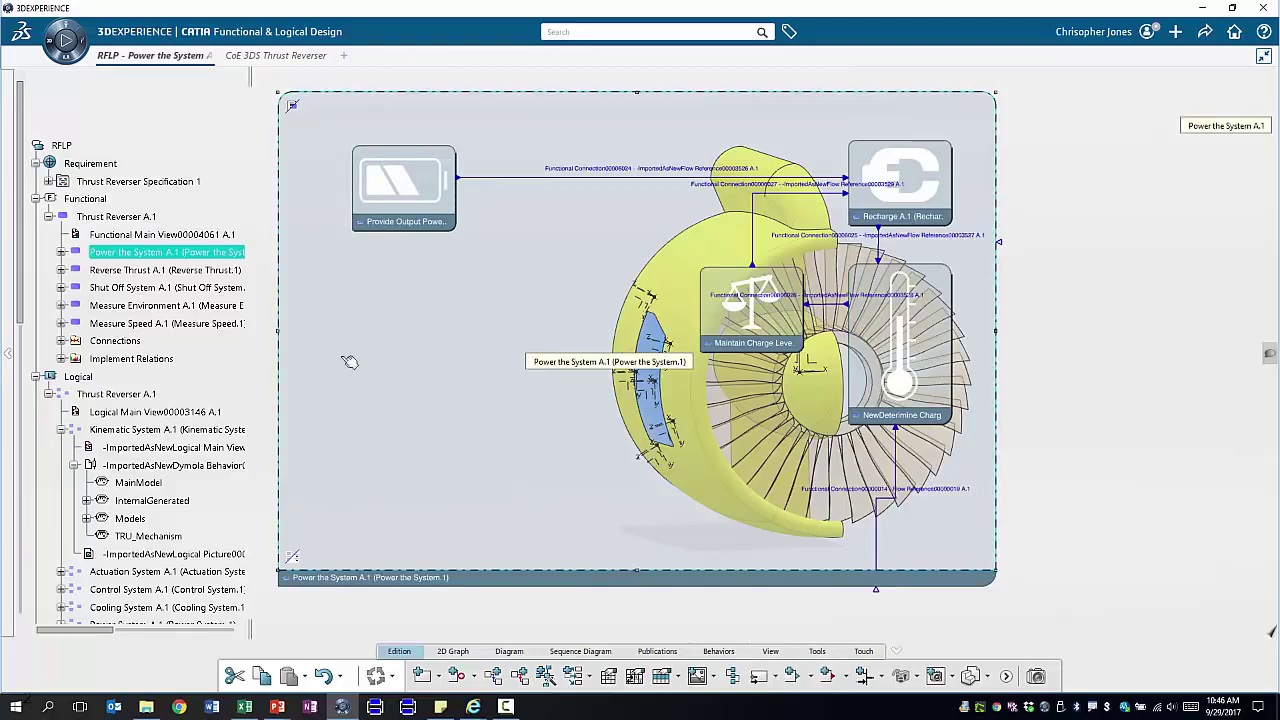
# Collapse the functional branch, open the logical Thrust Reverser A.1 diagram and examine the Power System block's implement links
pyautogui.click(49, 216)
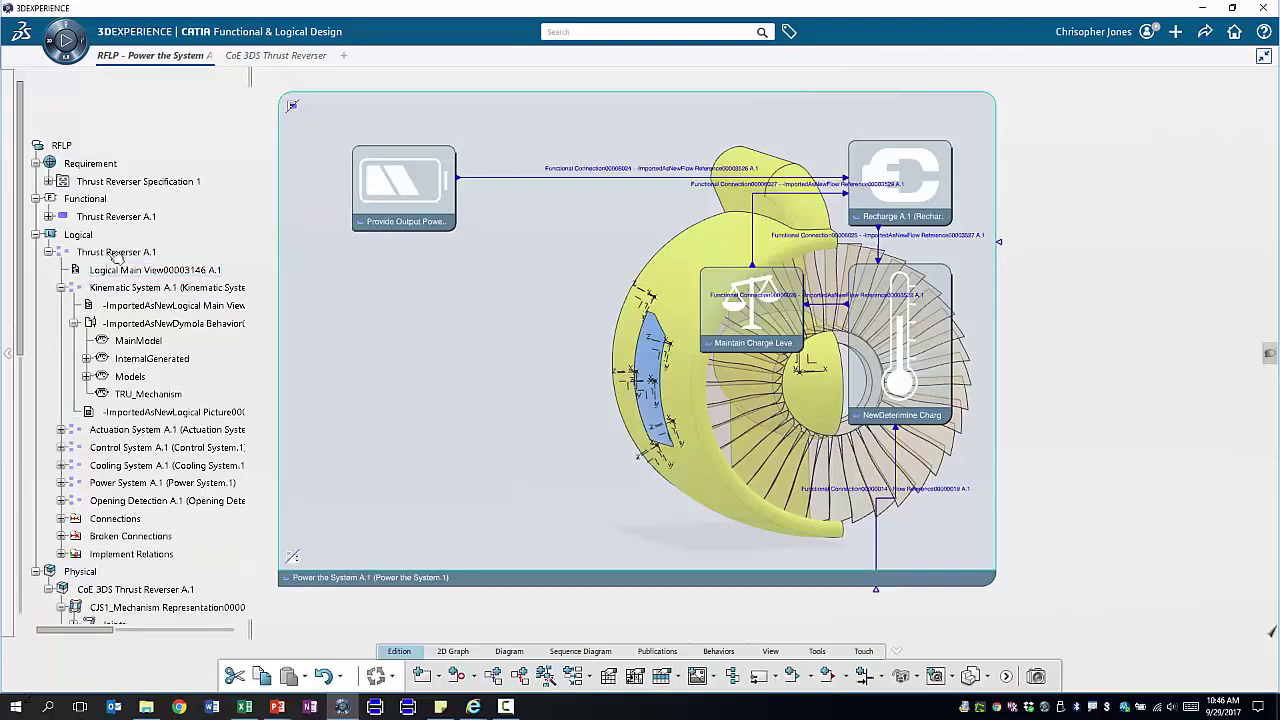
pyautogui.doubleClick(117, 253)
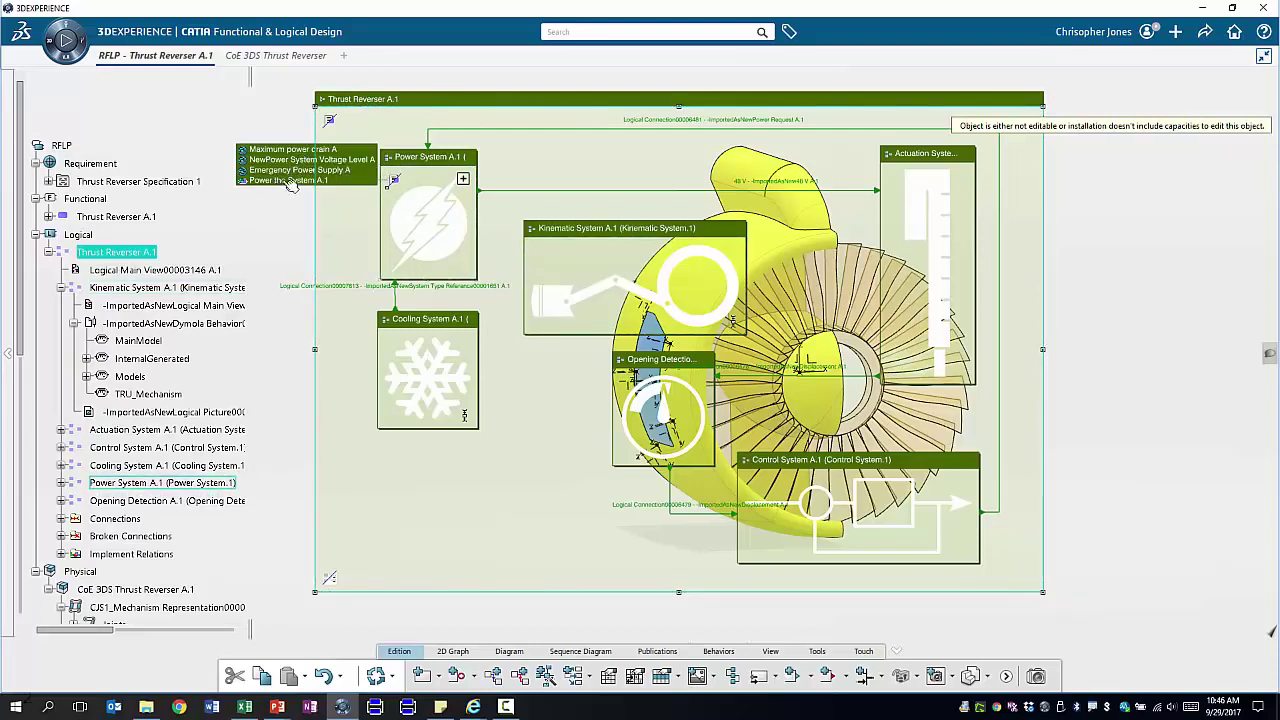
pyautogui.click(400, 185)
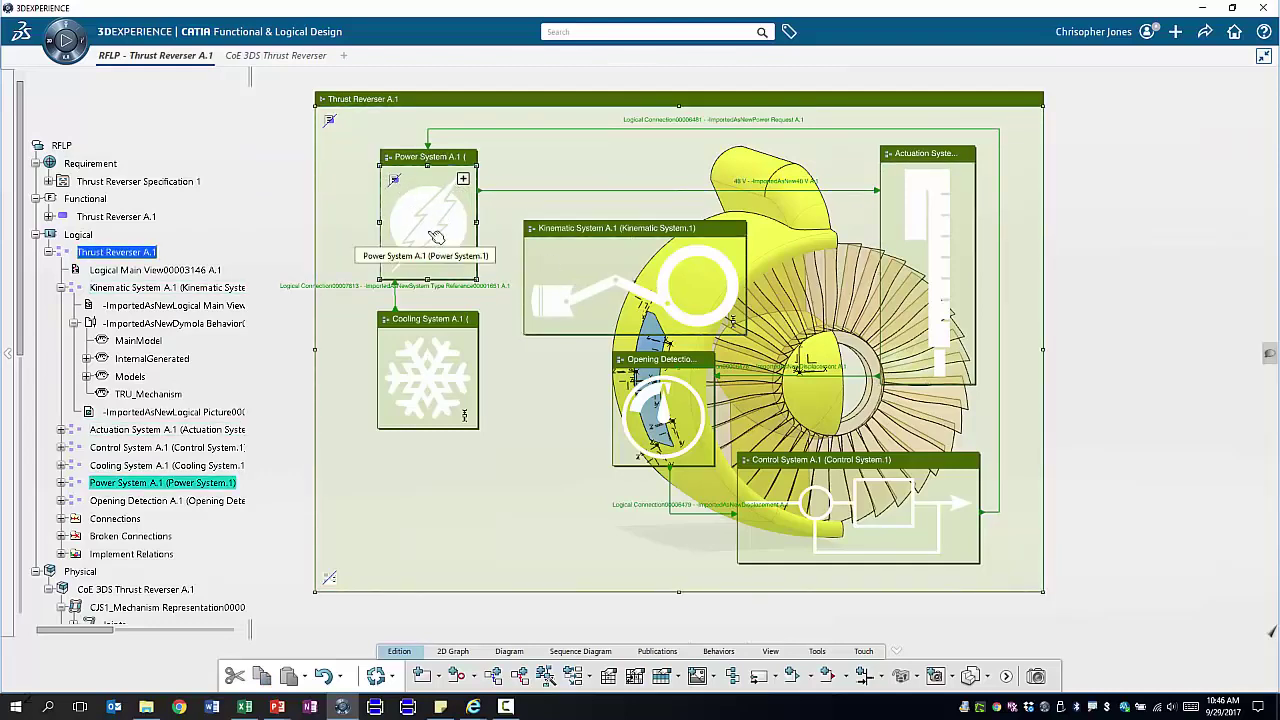
# Drive the mechanism command of the physical CoE 3DS Thrust Reverser A.1 to 150 mm, inspect the opened door and close the Mechanism Player
pyautogui.click(105, 591)
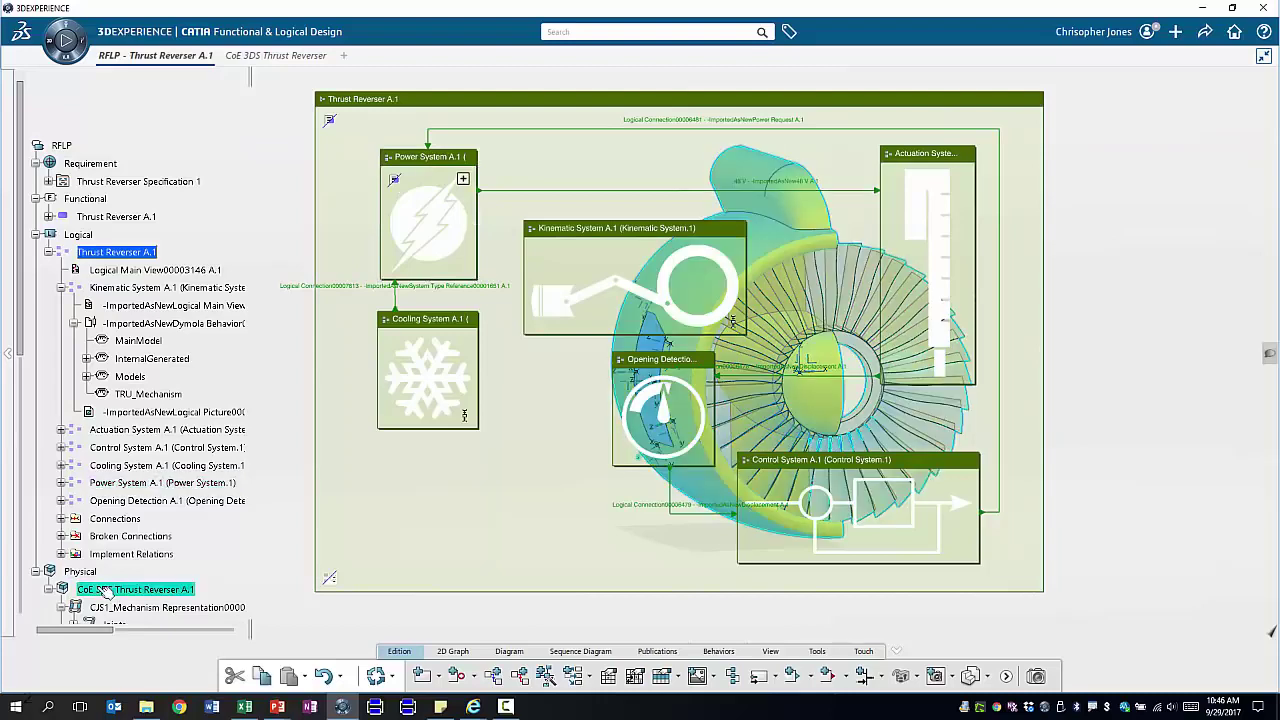
pyautogui.doubleClick(105, 591)
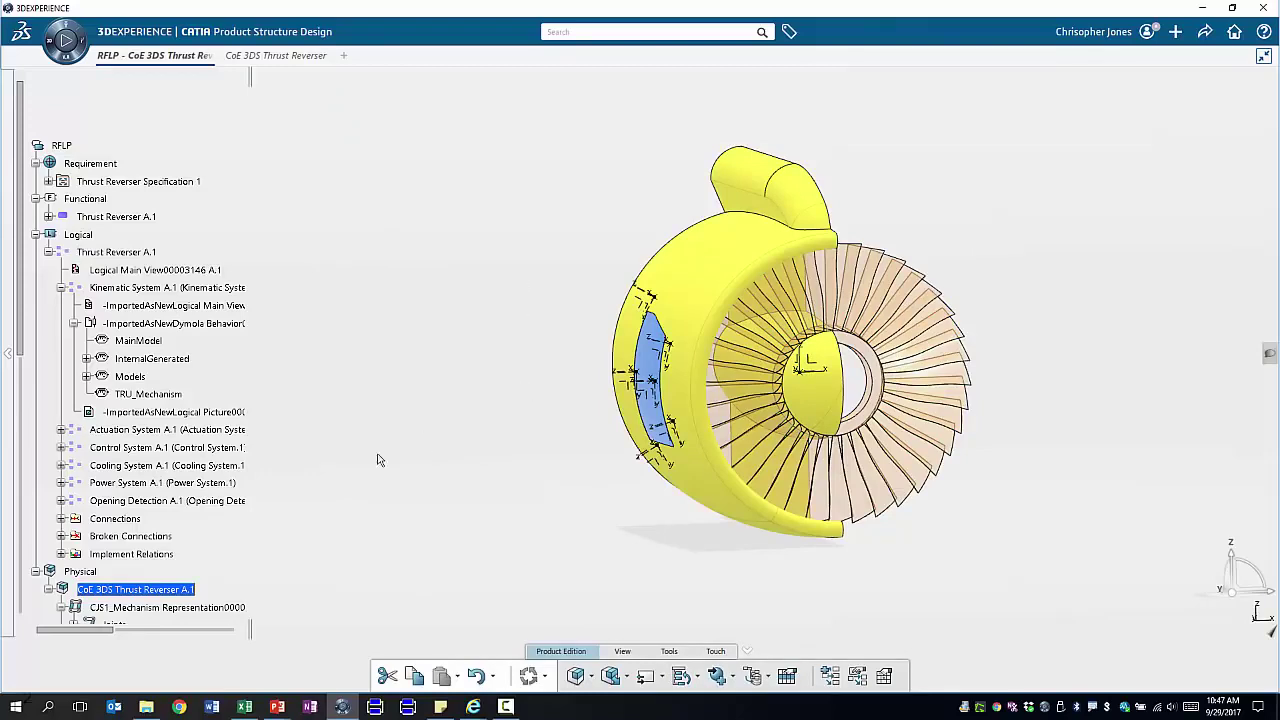
pyautogui.scroll(-3, 160, 375)
pyautogui.doubleClick(127, 522)
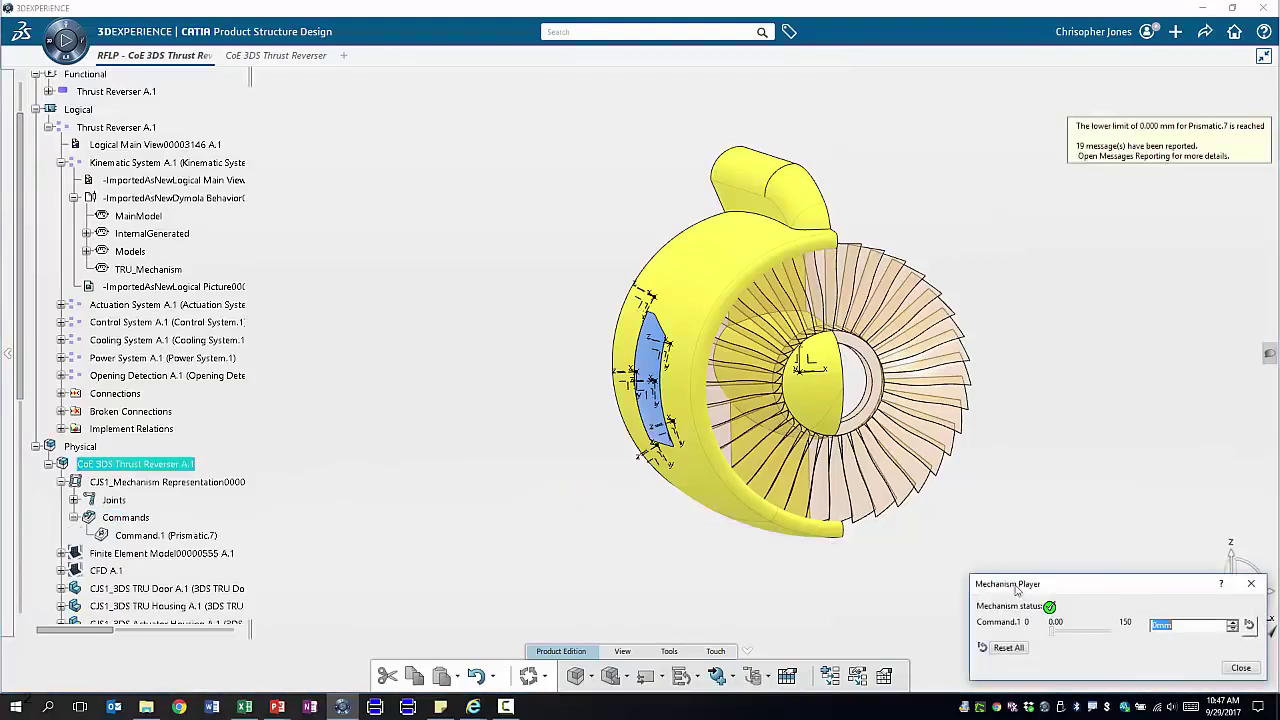
pyautogui.moveTo(1052, 636); pyautogui.dragTo(1114, 628)
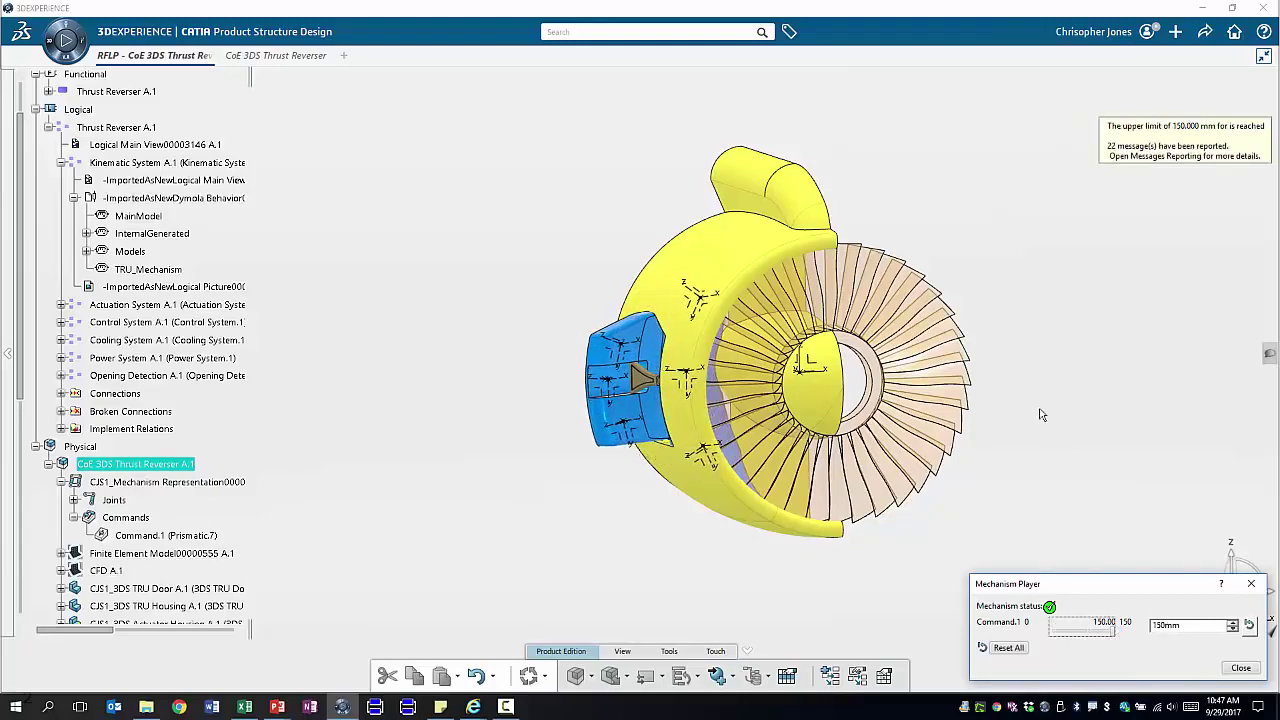
pyautogui.moveTo(914, 418); pyautogui.dragTo(811, 432)
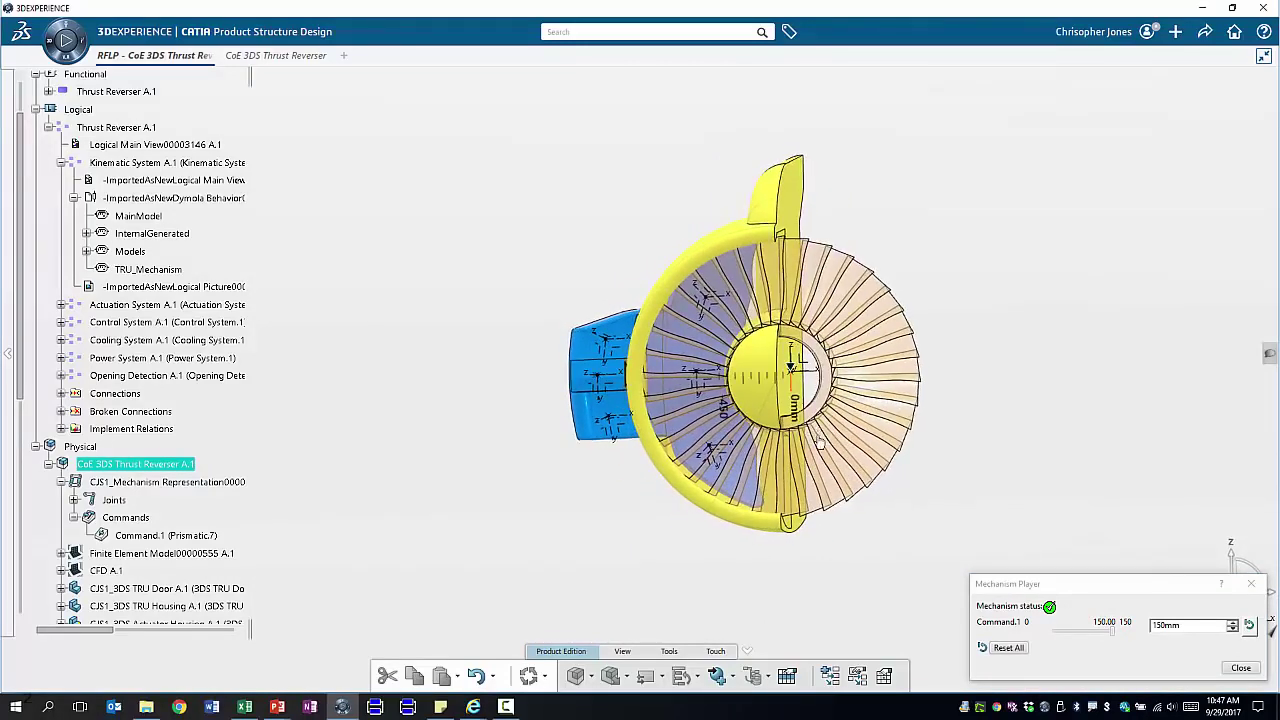
pyautogui.moveTo(683, 452); pyautogui.dragTo(730, 414)
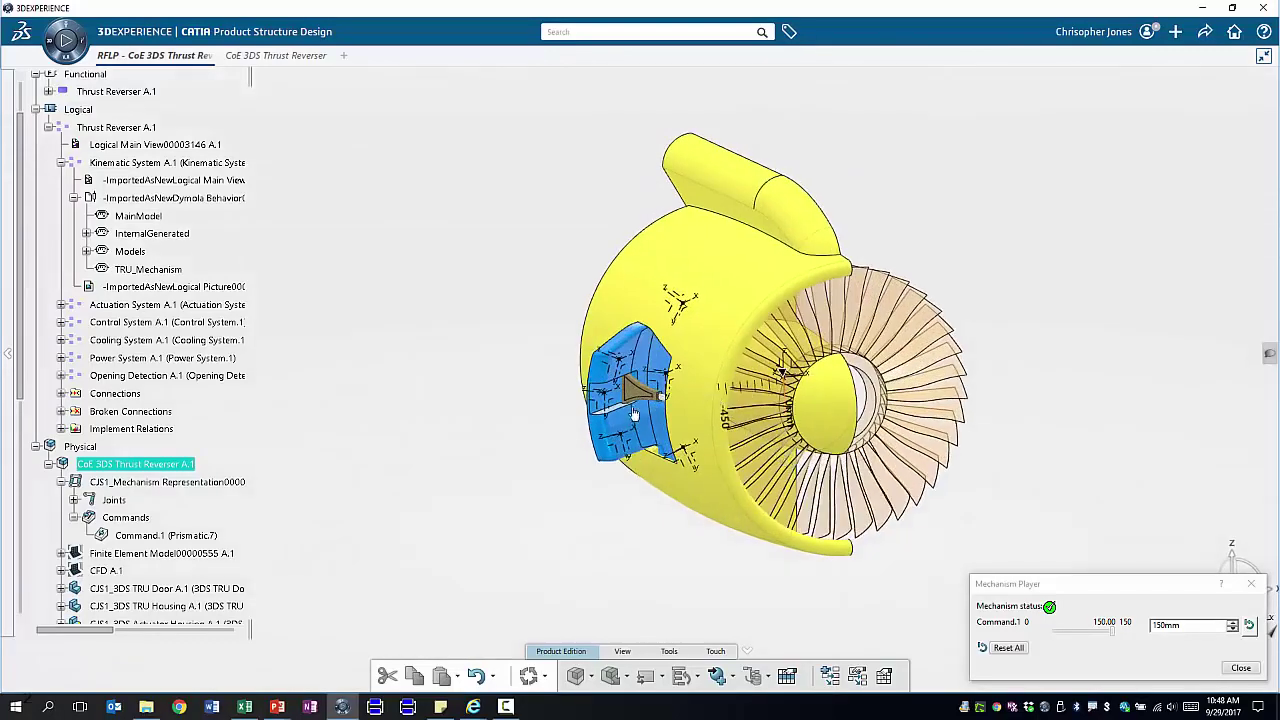
pyautogui.moveTo(775, 479); pyautogui.dragTo(710, 460)
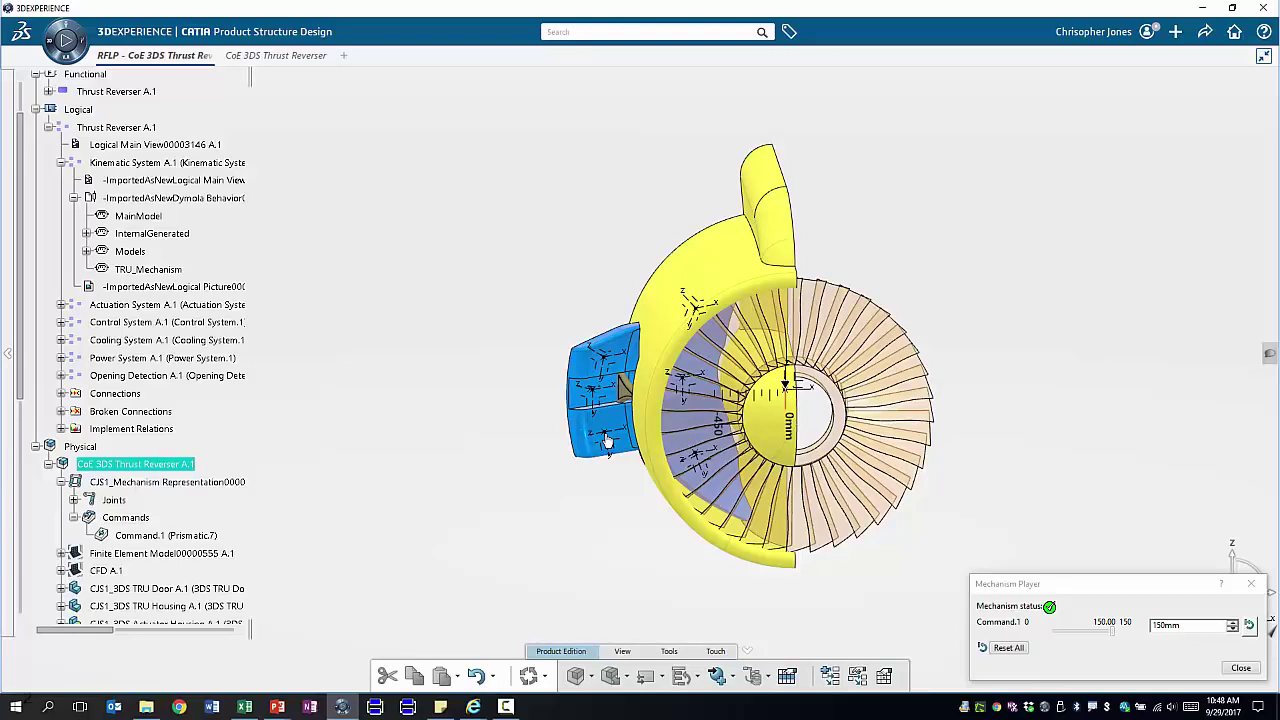
pyautogui.click(1241, 668)
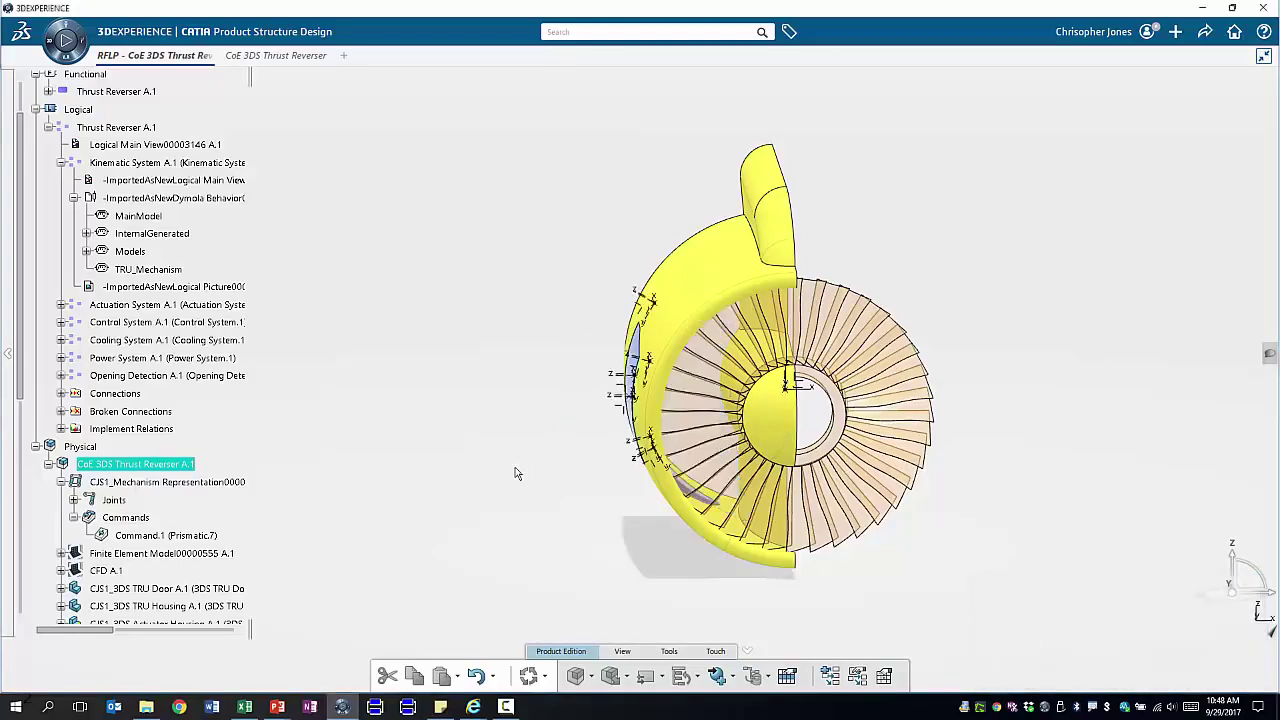
# Show the product's Finite Element Model, inspect it from another angle and hide it again
pyautogui.rightClick(122, 555)
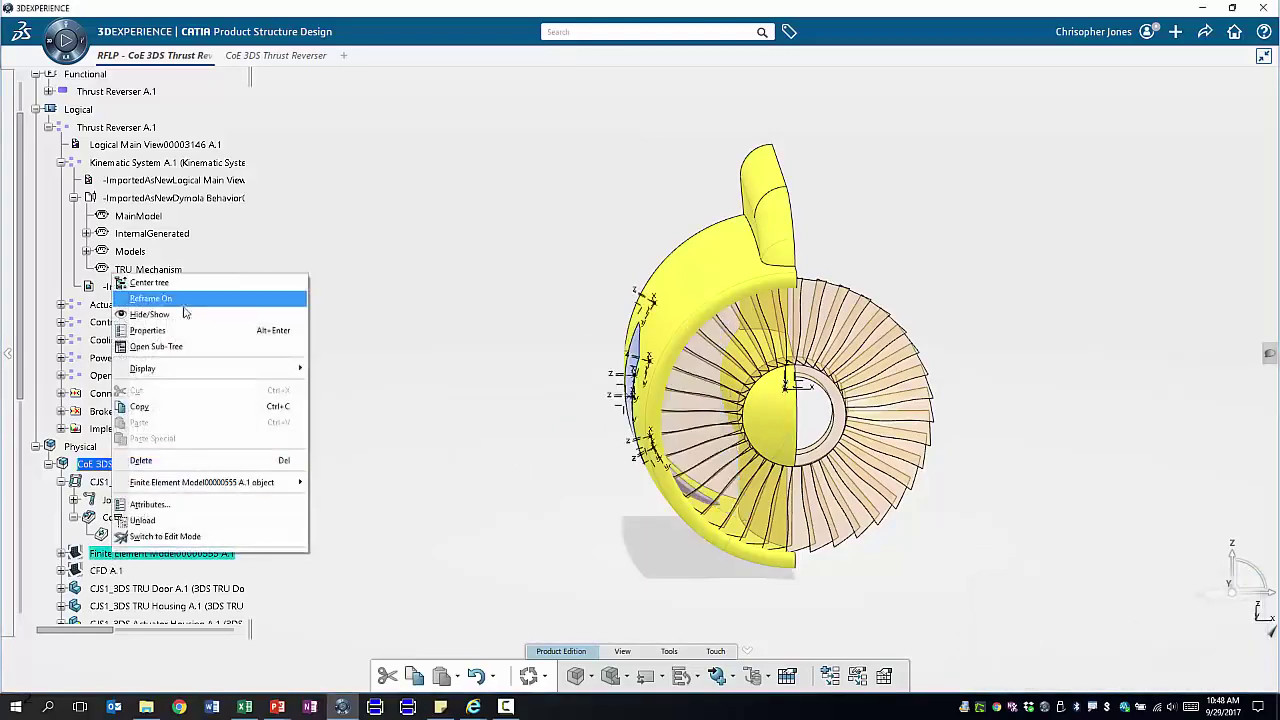
pyautogui.click(150, 314)
pyautogui.moveTo(489, 425); pyautogui.dragTo(560, 408)
pyautogui.rightClick(140, 556)
pyautogui.click(168, 317)
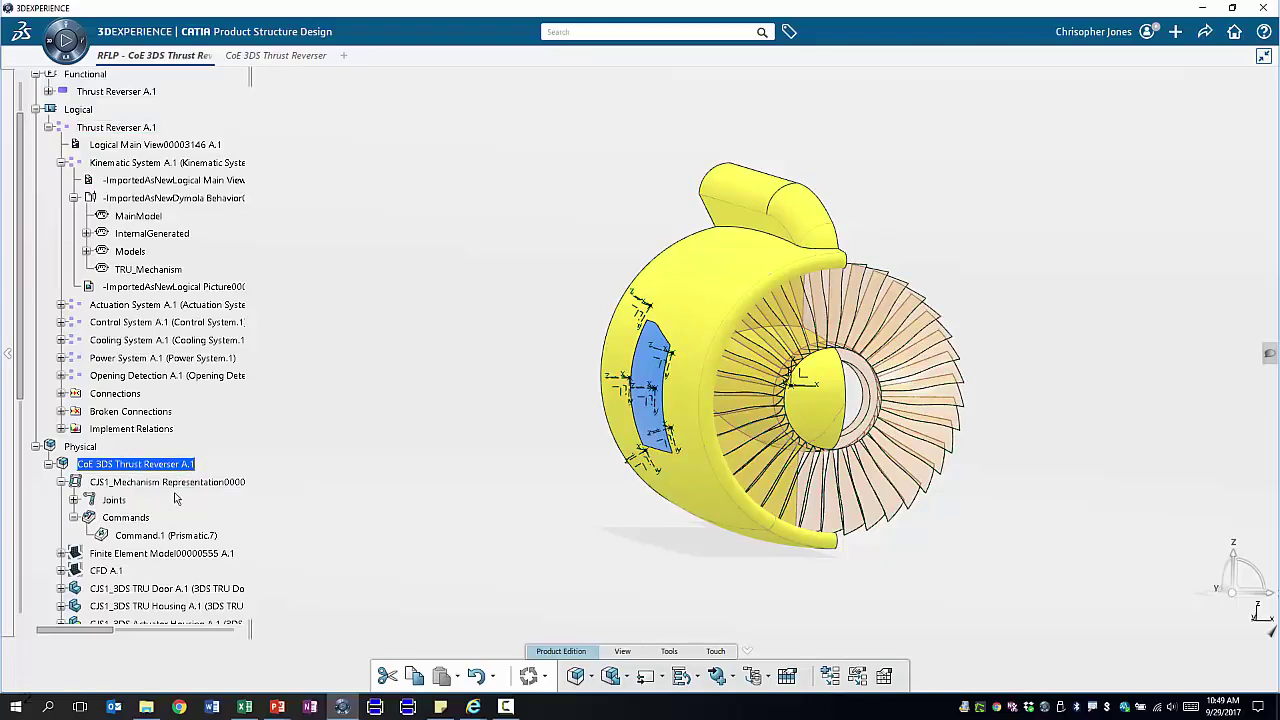
# Switch to Excel to examine the surrogate model's load-versus-displacement table and chart, and return to 3DEXPERIENCE
pyautogui.click(244, 706)
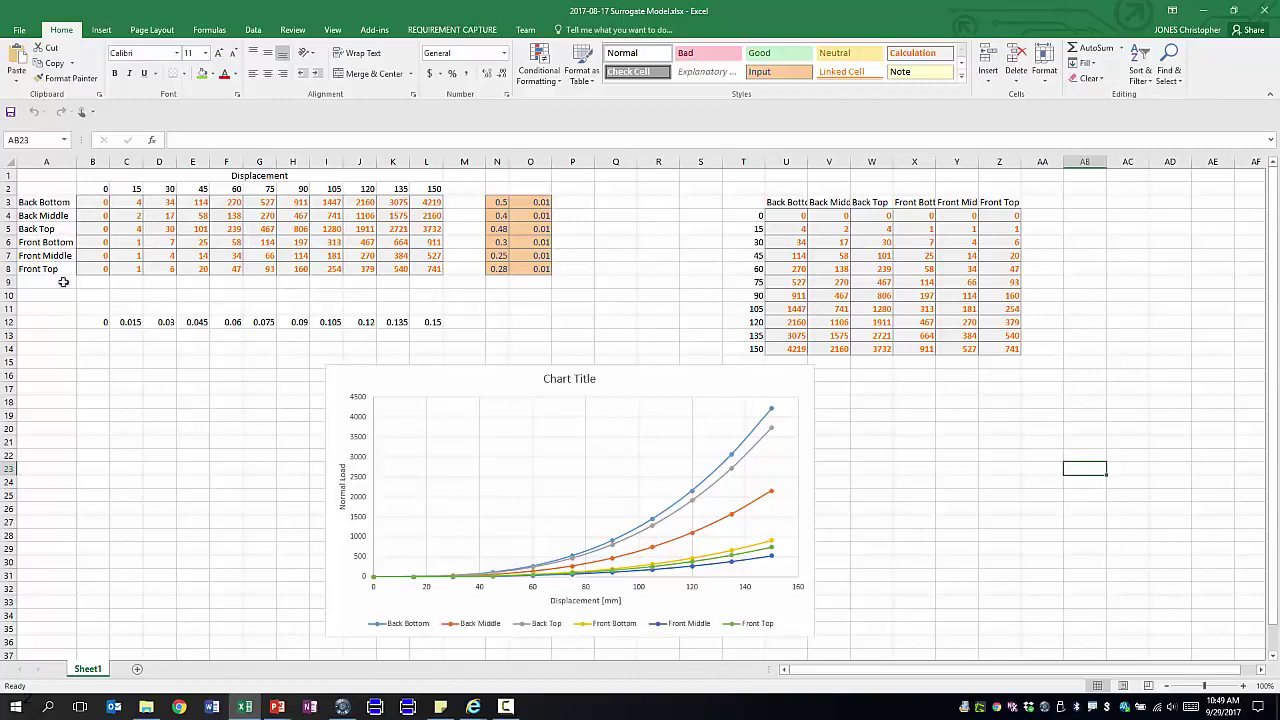
pyautogui.click(1203, 12)
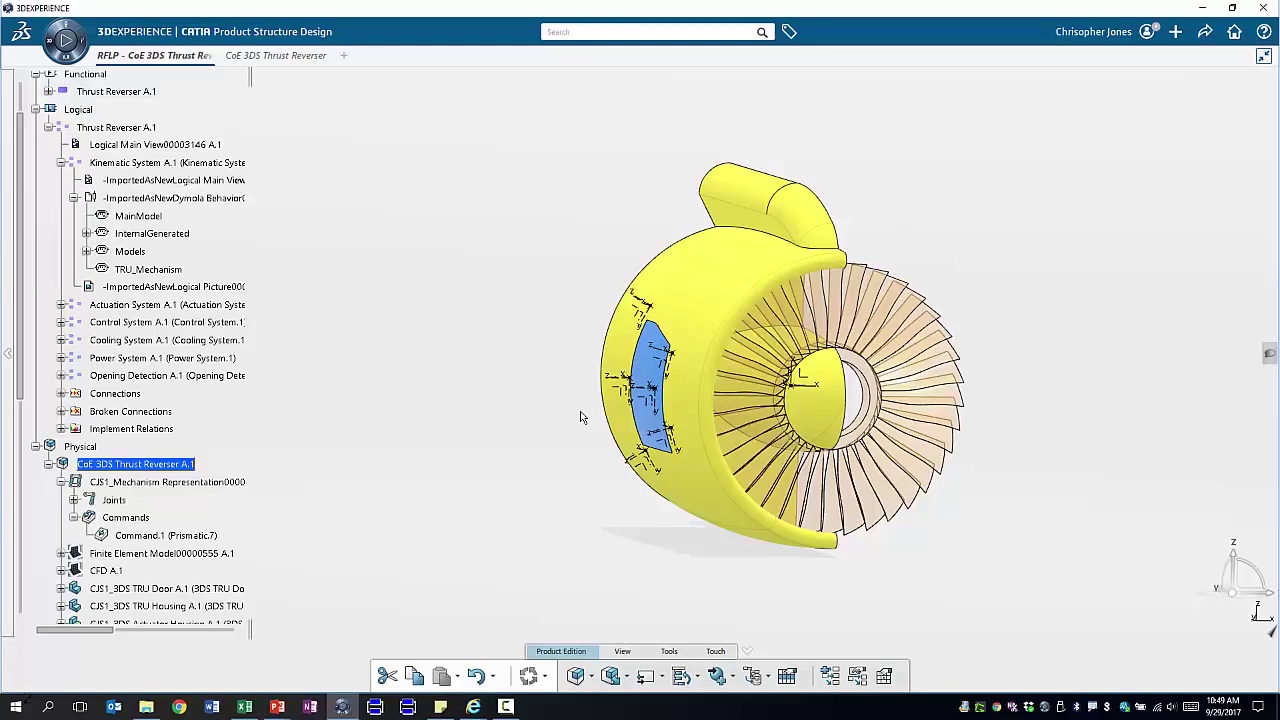
# Open the Kinematic System's MainModel Dymola diagram and drill into the TRU_Mechanism component's diagram
pyautogui.click(140, 216)
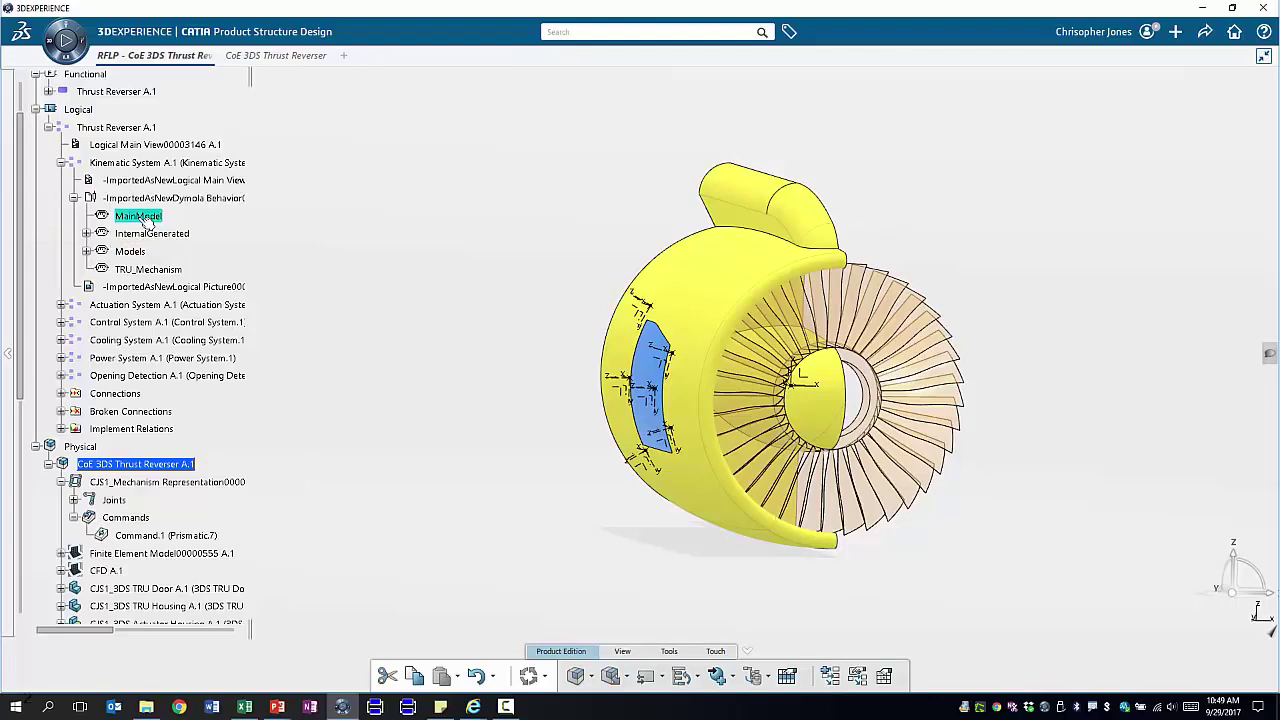
pyautogui.doubleClick(140, 216)
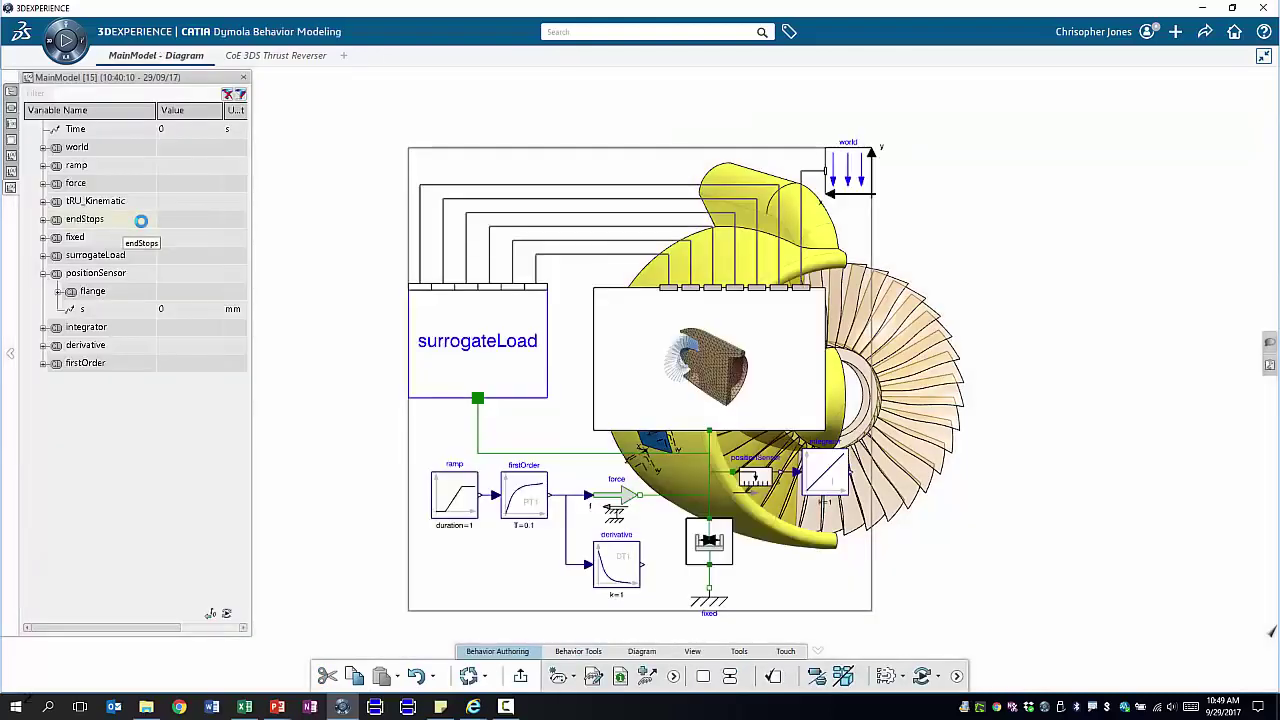
pyautogui.click(685, 343)
pyautogui.click(895, 353)
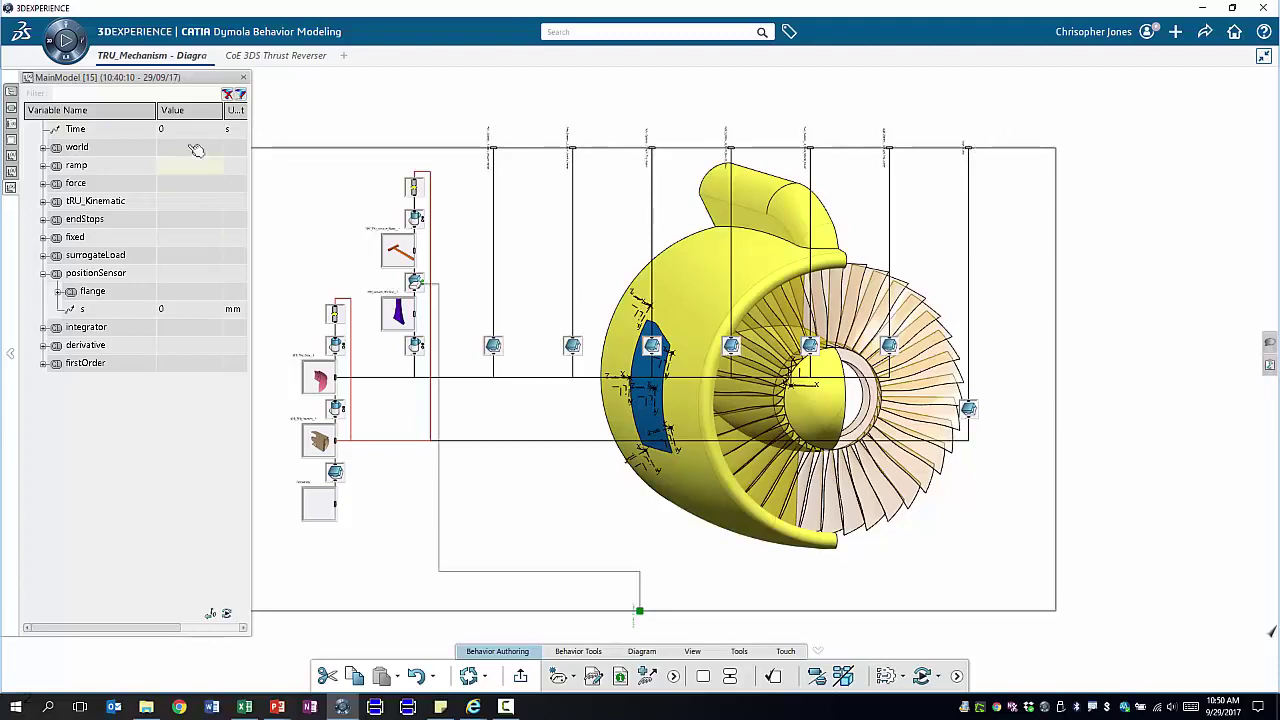
# Go back to the MainModel diagram through the package browser and examine the surrogateLoad and kinematic mechanism components
pyautogui.click(12, 138)
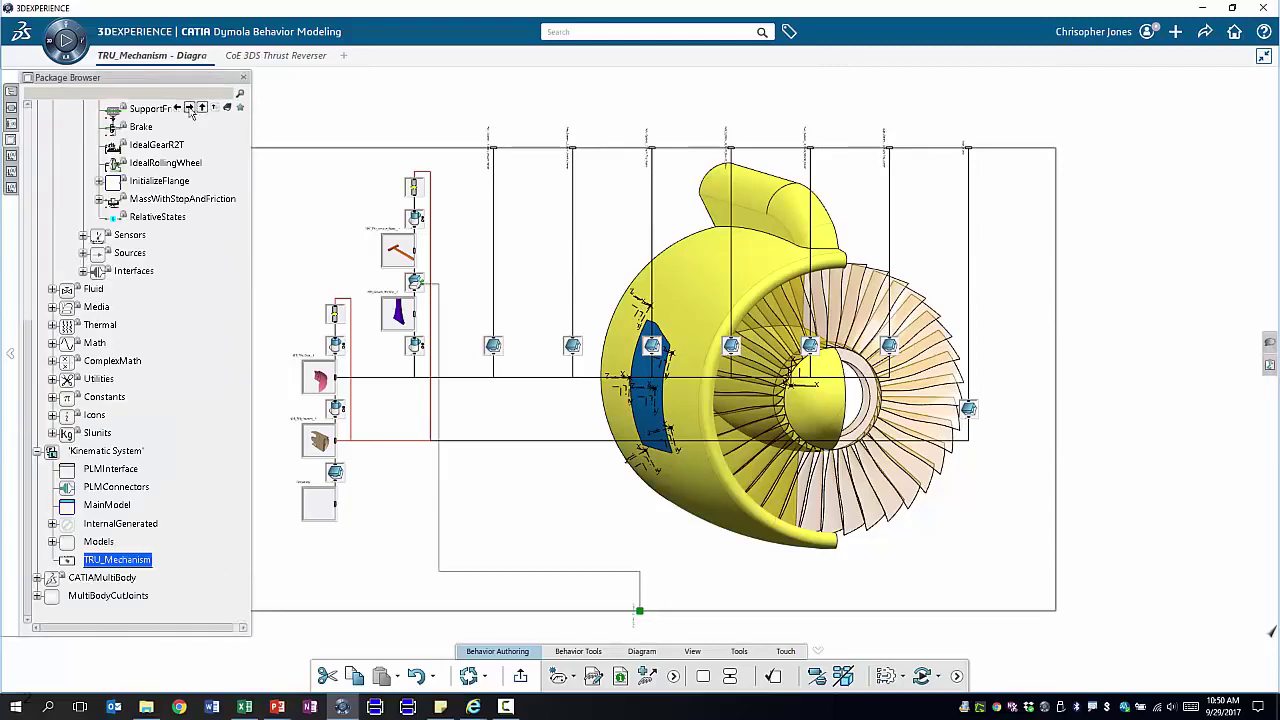
pyautogui.click(177, 107)
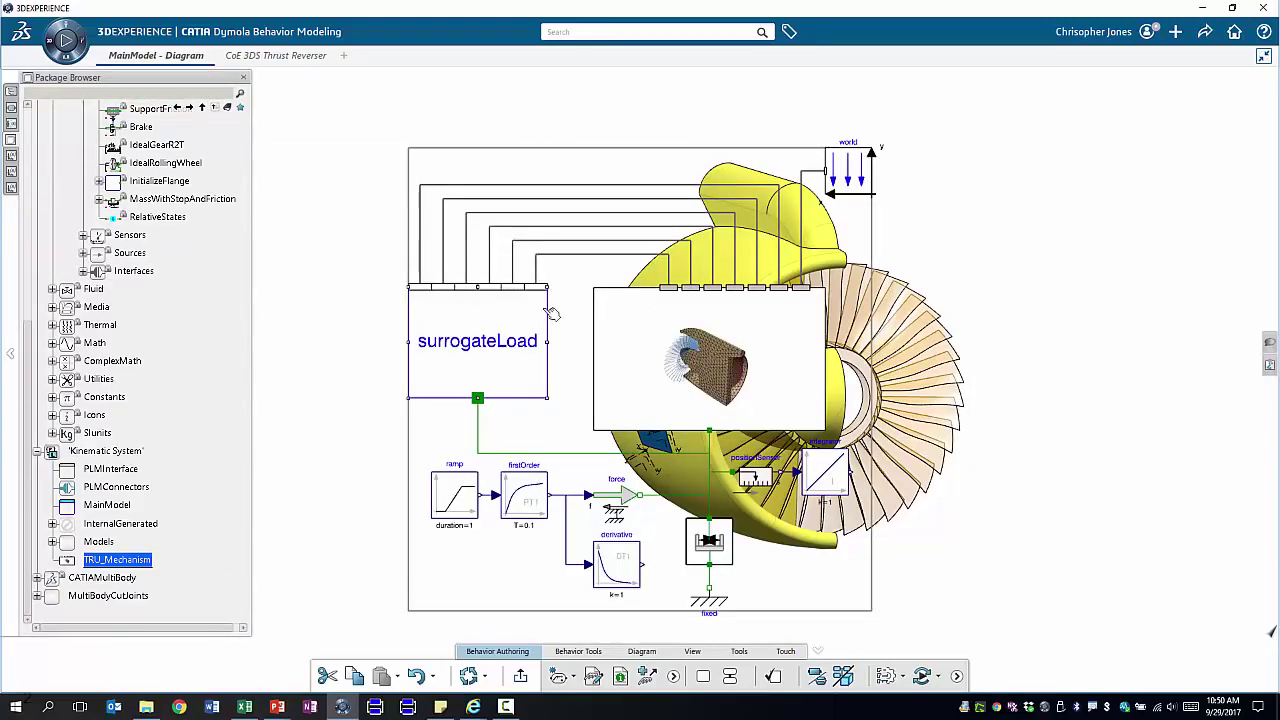
pyautogui.click(470, 340)
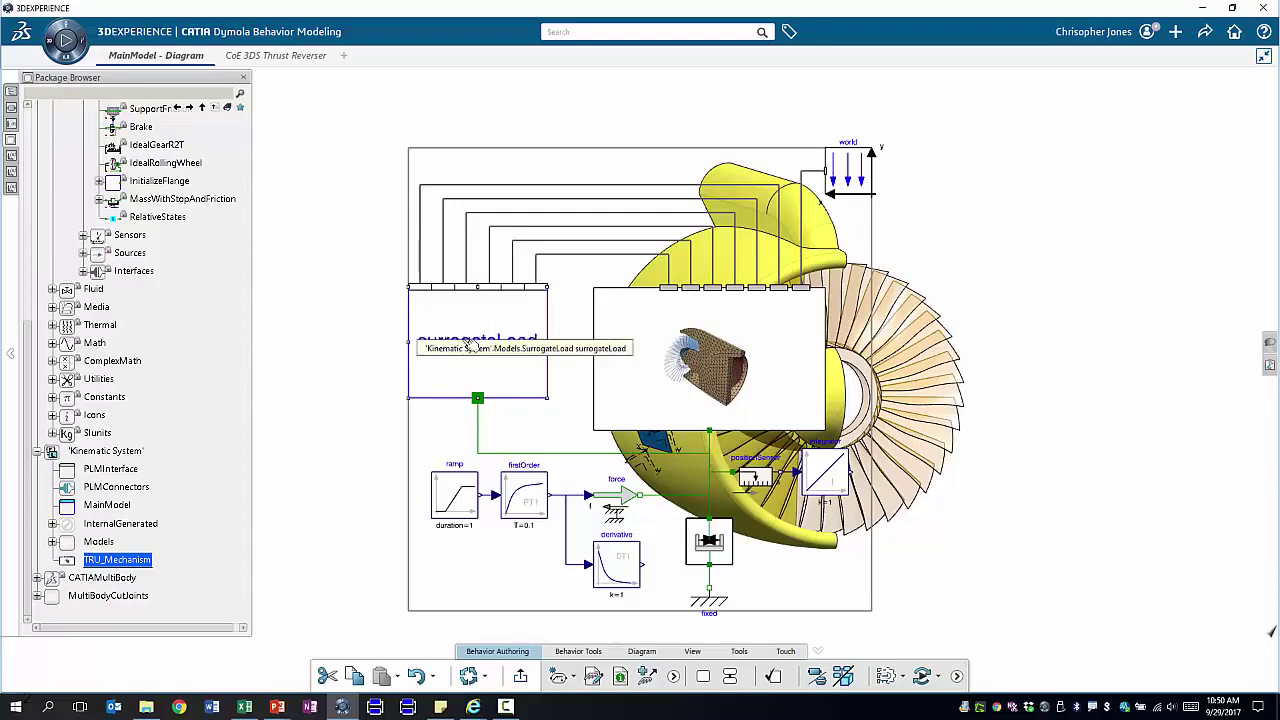
pyautogui.click(714, 388)
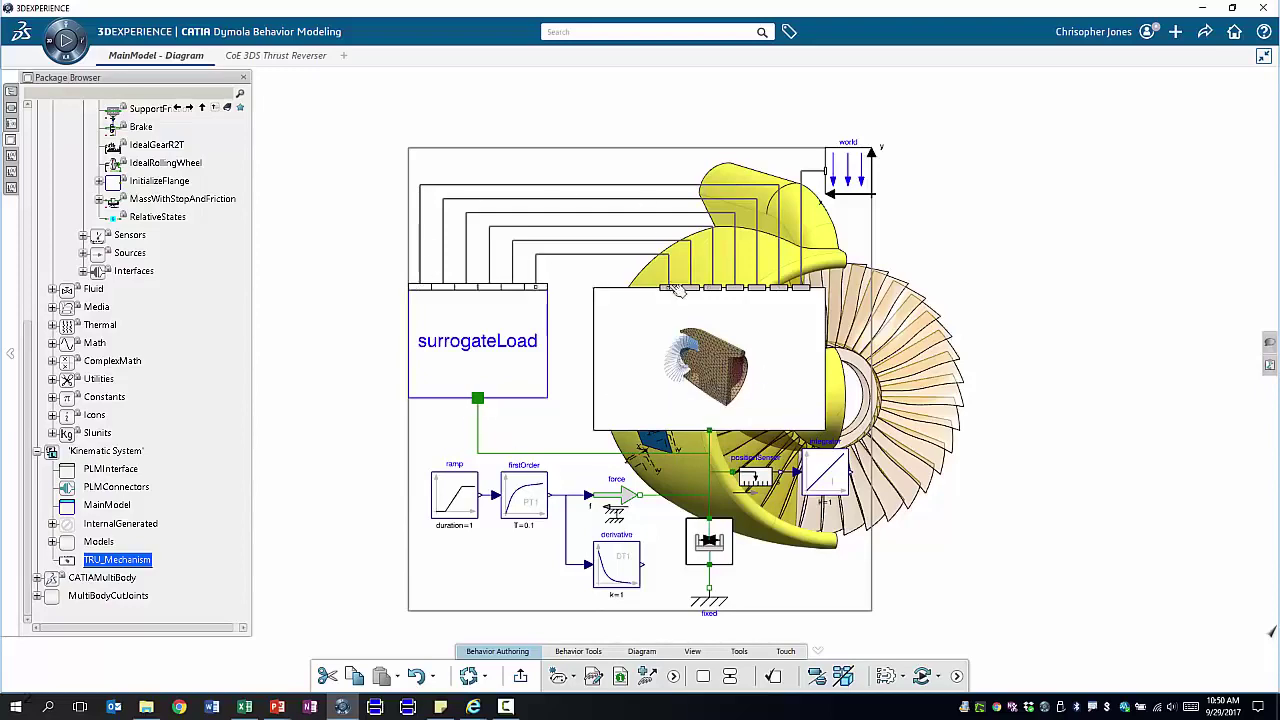
pyautogui.click(728, 373)
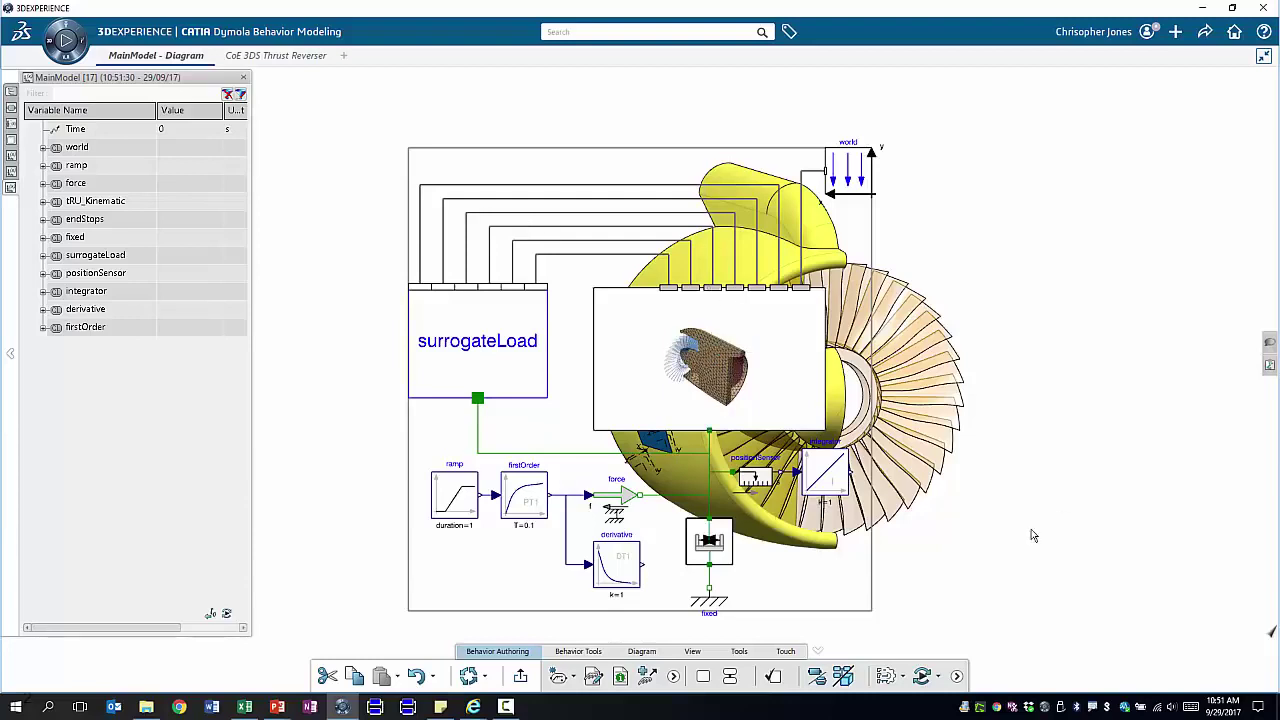
# Start the MainModel simulation with the 3D view and plot the position sensor's s variable over time
pyautogui.click(921, 677)
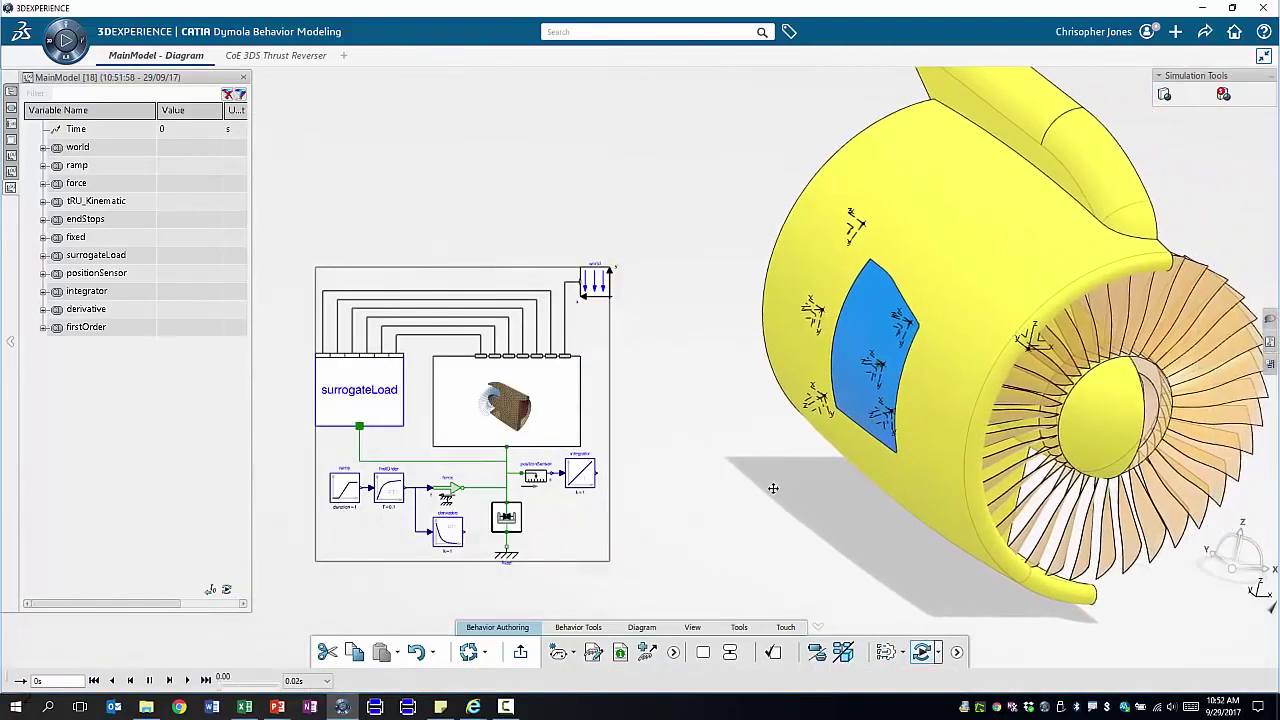
pyautogui.click(43, 273)
pyautogui.doubleClick(88, 310)
pyautogui.moveTo(547, 94); pyautogui.dragTo(563, 90)
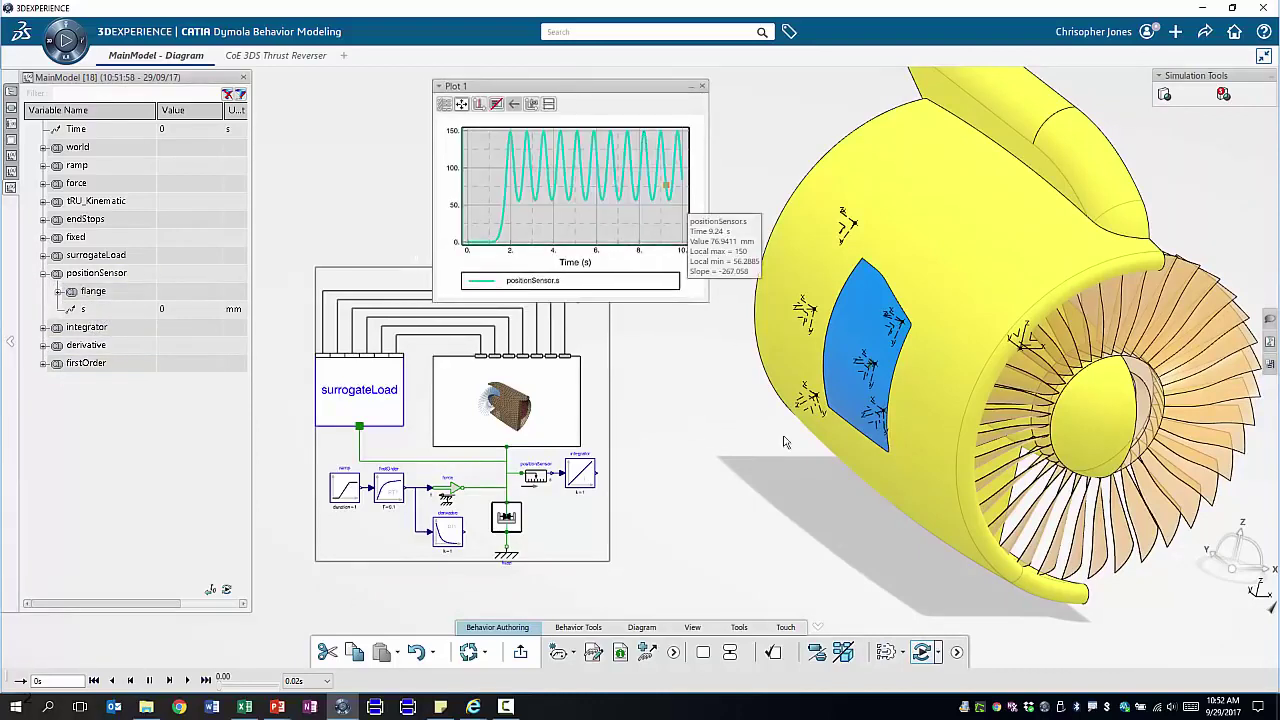
# Play the door simulation to 10 s, watch the motion against the position plot, and exit the 3D simulation
pyautogui.click(189, 684)
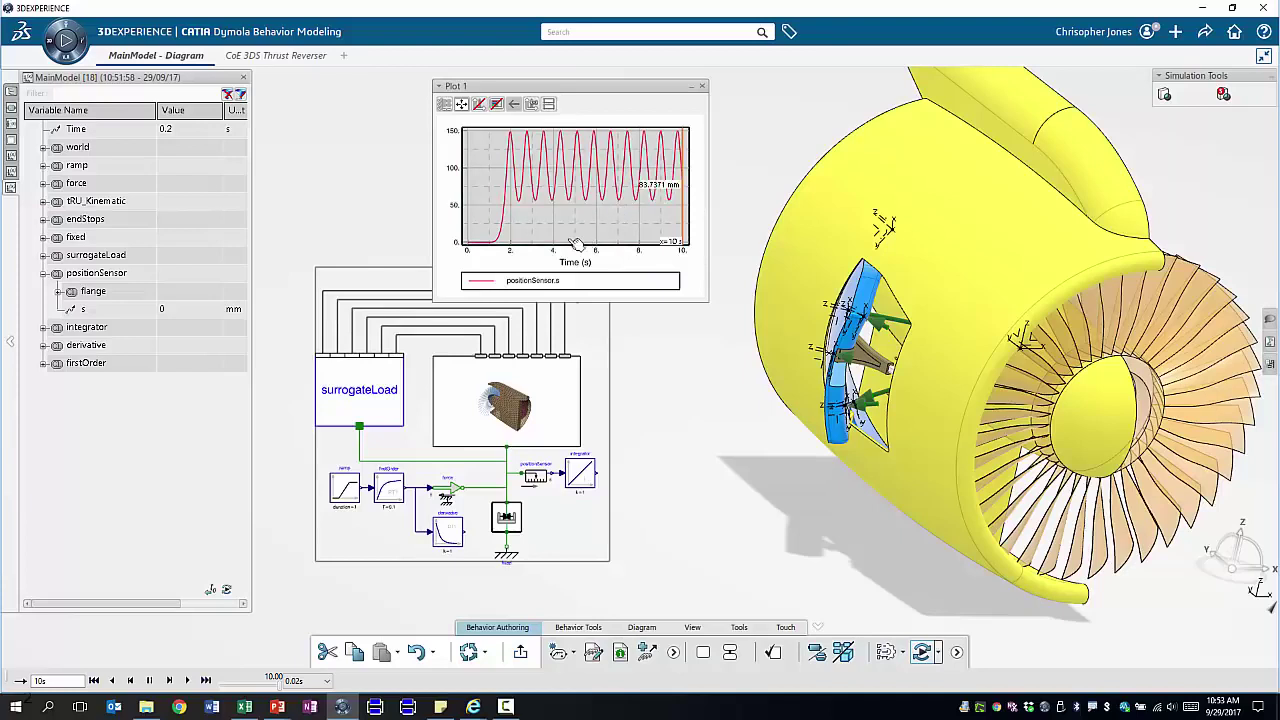
pyautogui.click(488, 391)
pyautogui.click(922, 652)
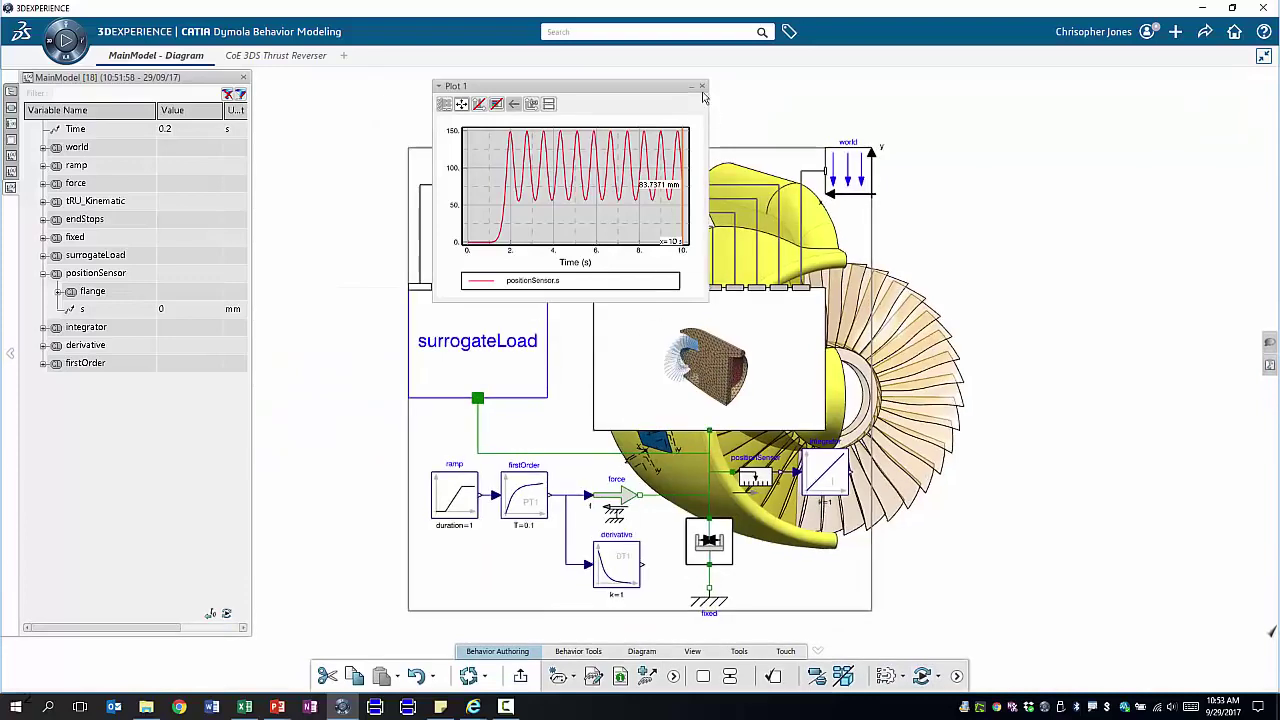
# Show the tRU_Kinematic component's internal diagram and add a translational SpringDamper beside the piston and bushing joints
pyautogui.rightClick(621, 357)
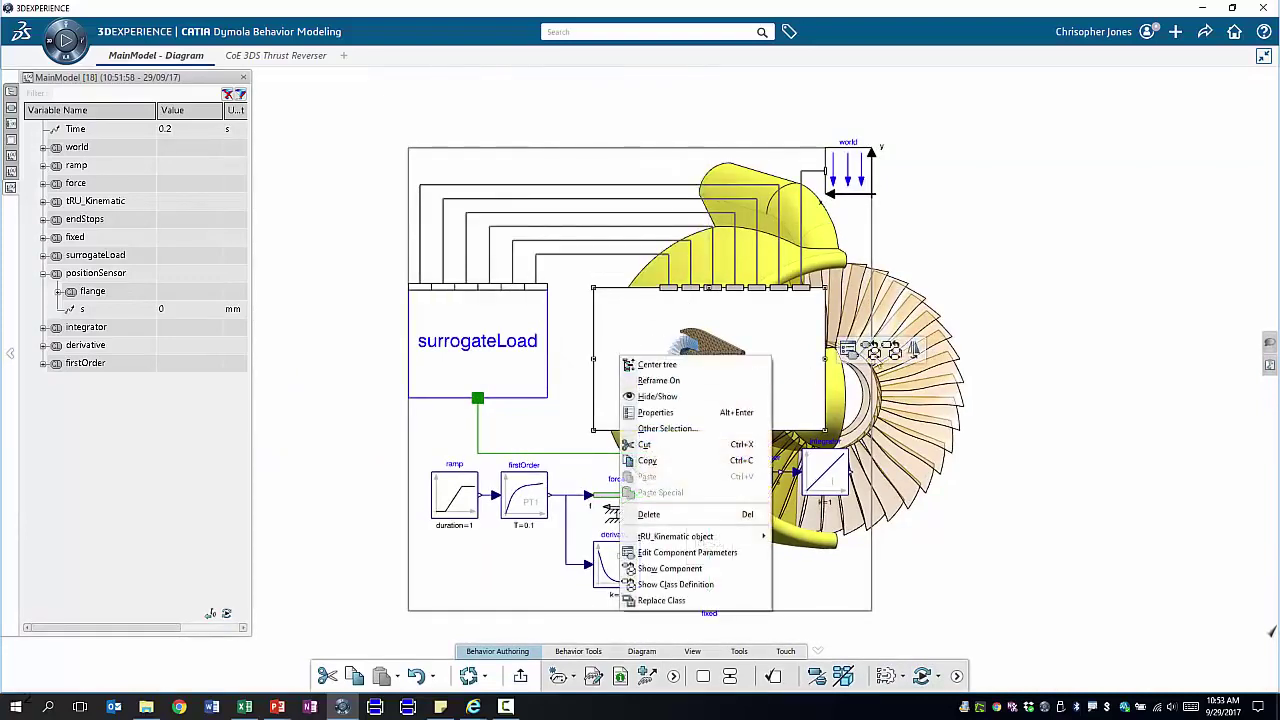
pyautogui.click(670, 568)
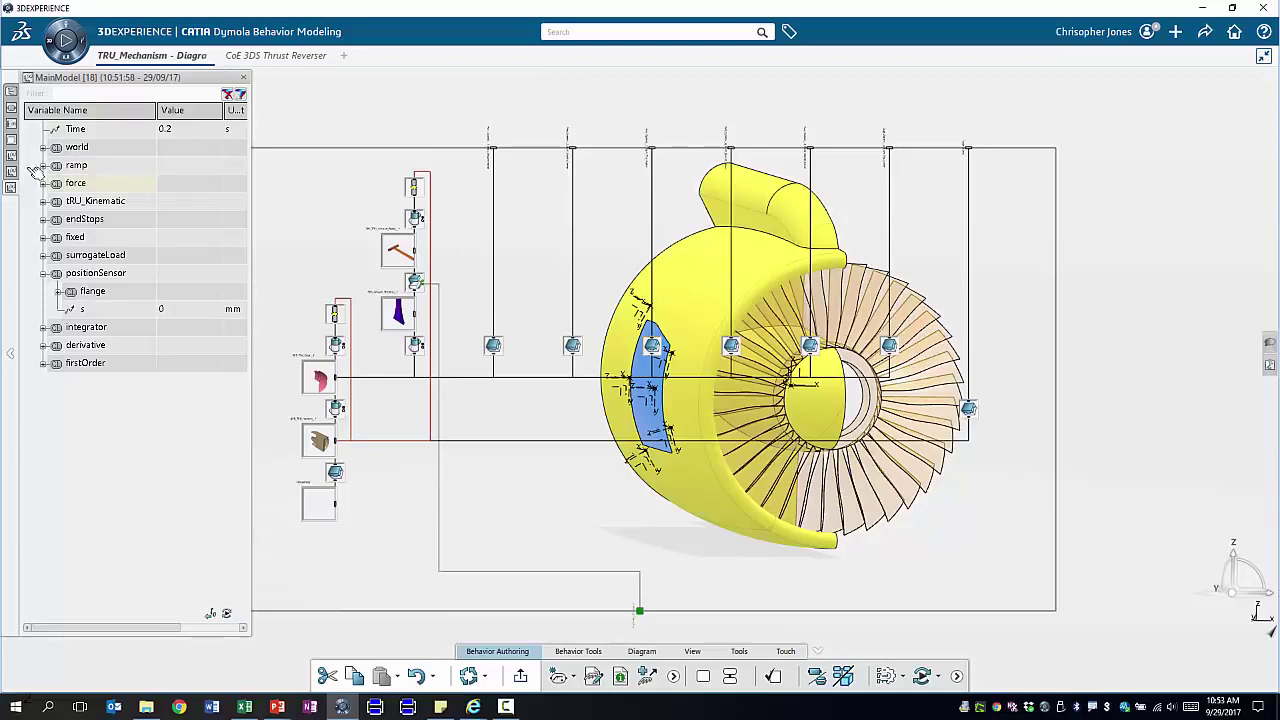
pyautogui.click(11, 141)
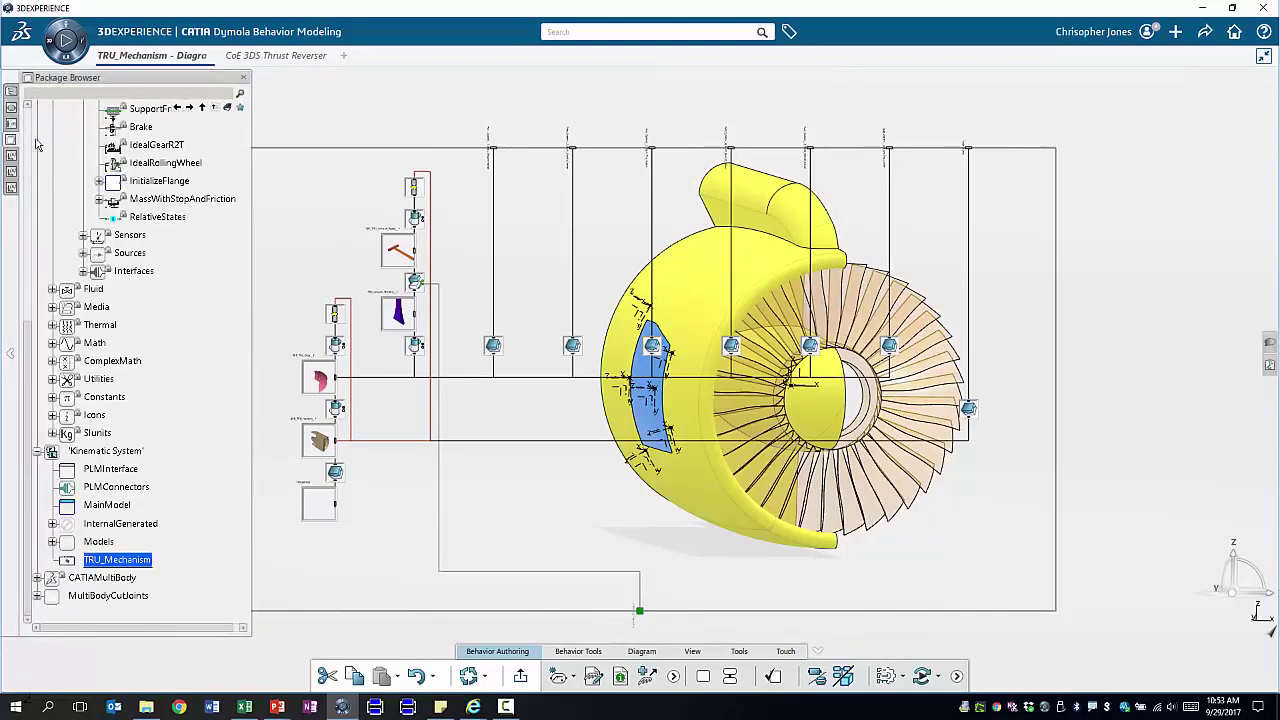
pyautogui.scroll(5, 22, 368)
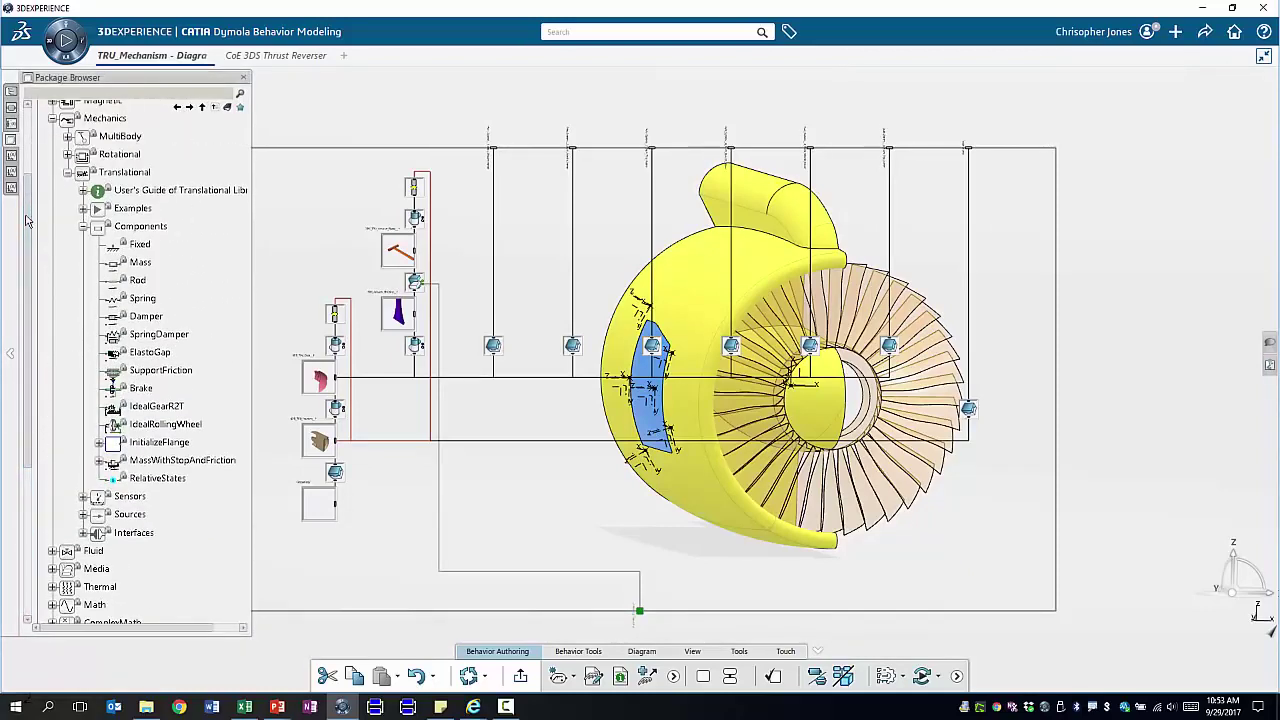
pyautogui.moveTo(163, 341); pyautogui.dragTo(467, 307)
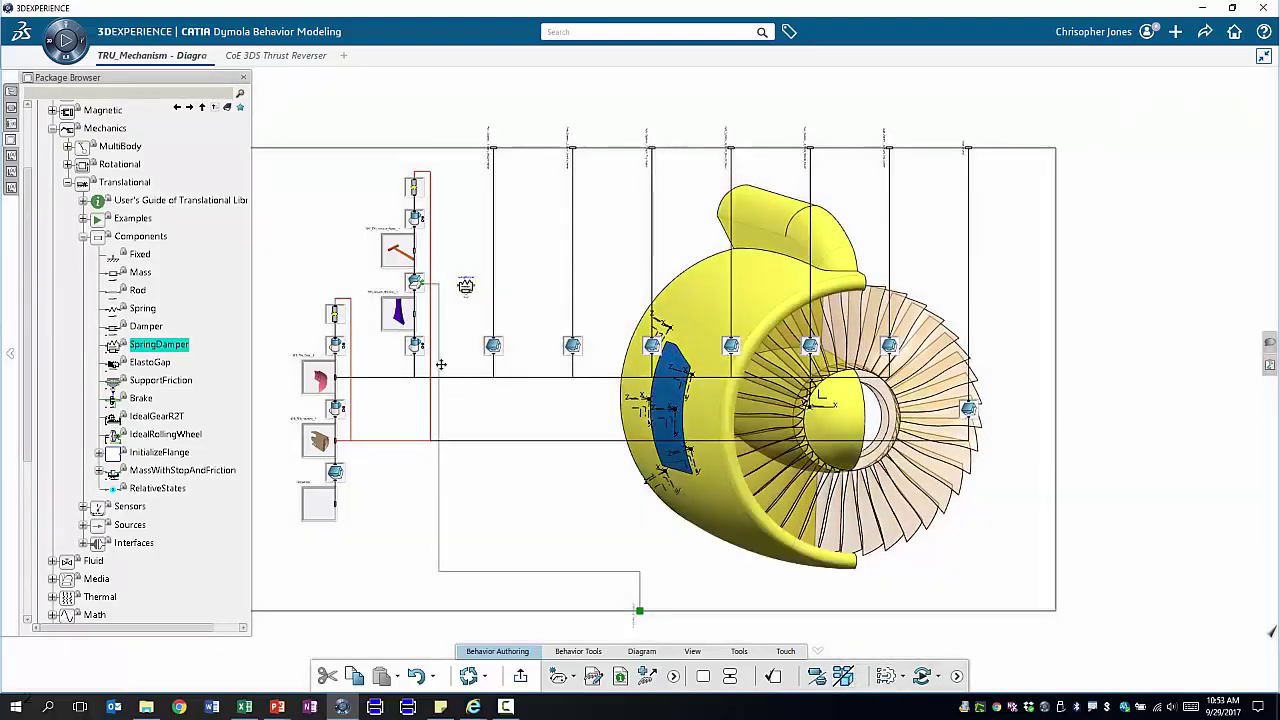
# Connect the SpringDamper's two flanges to the two translational flanges of the prismatic joint beside the piston
pyautogui.scroll(5, 441, 364)
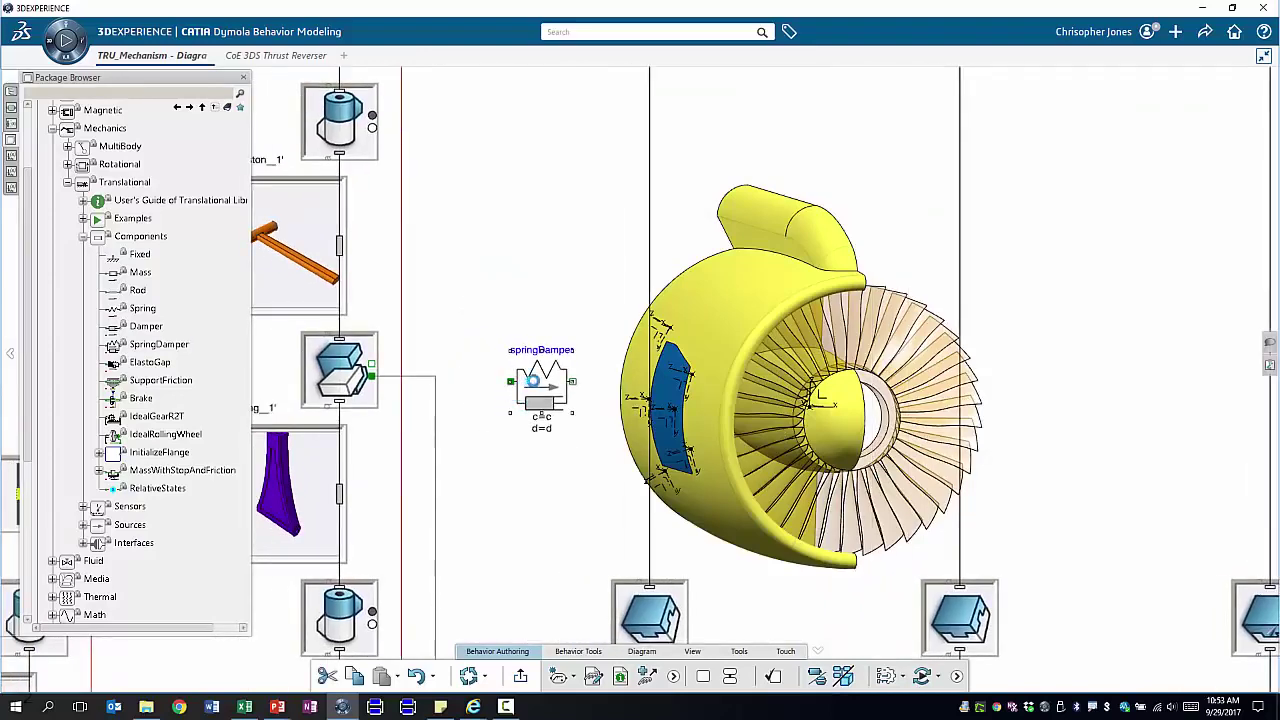
pyautogui.moveTo(540, 370); pyautogui.dragTo(373, 383)
pyautogui.moveTo(547, 422); pyautogui.dragTo(372, 376)
# Set the SpringDamper's spring constant c to 10e3 N/m and its damping constant d to 15e3 N.s/m
pyautogui.doubleClick(532, 440)
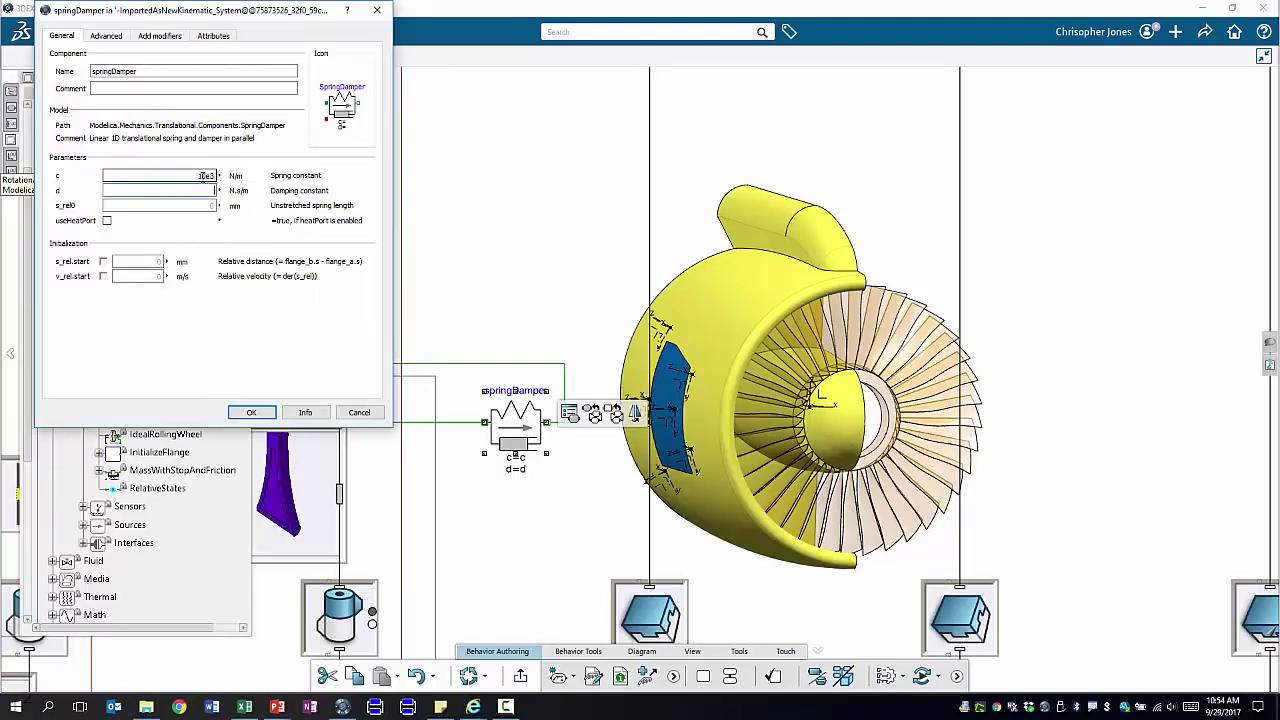
pyautogui.write('e3')
pyautogui.click(251, 412)
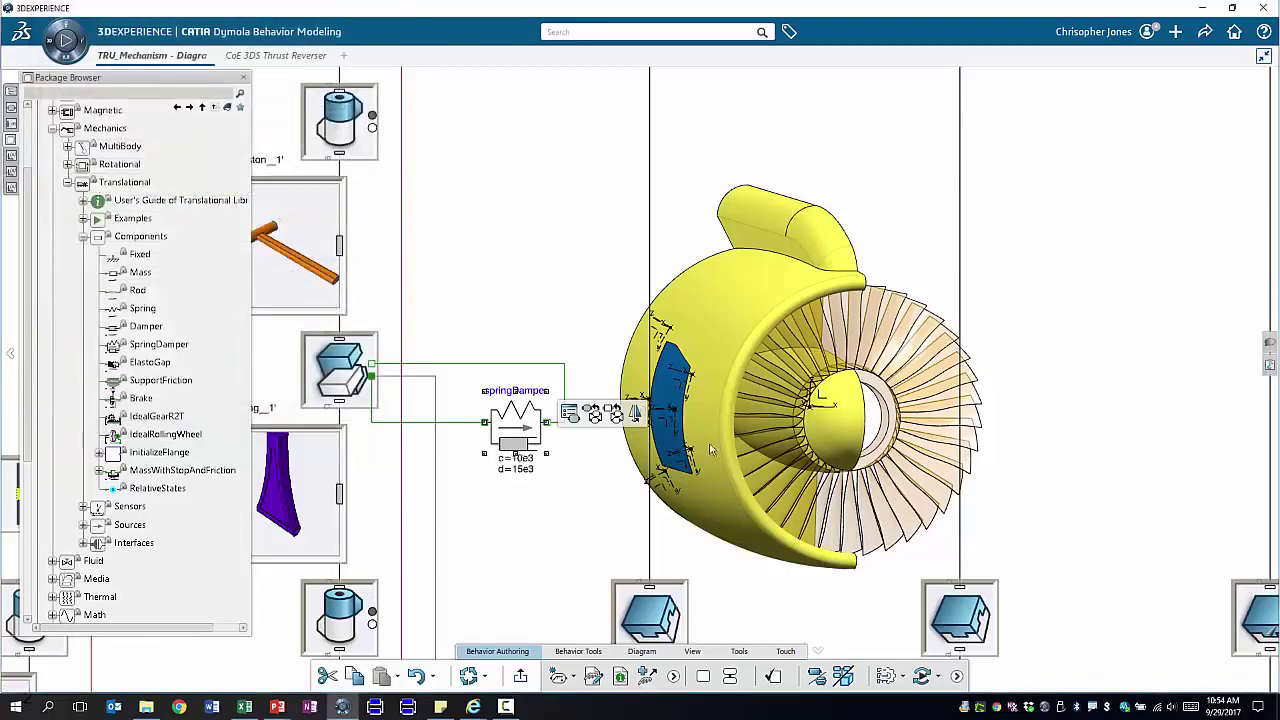
# Return to the MainModel diagram, simulate it with the 3D view, and plot the position sensor's s variable
pyautogui.click(177, 108)
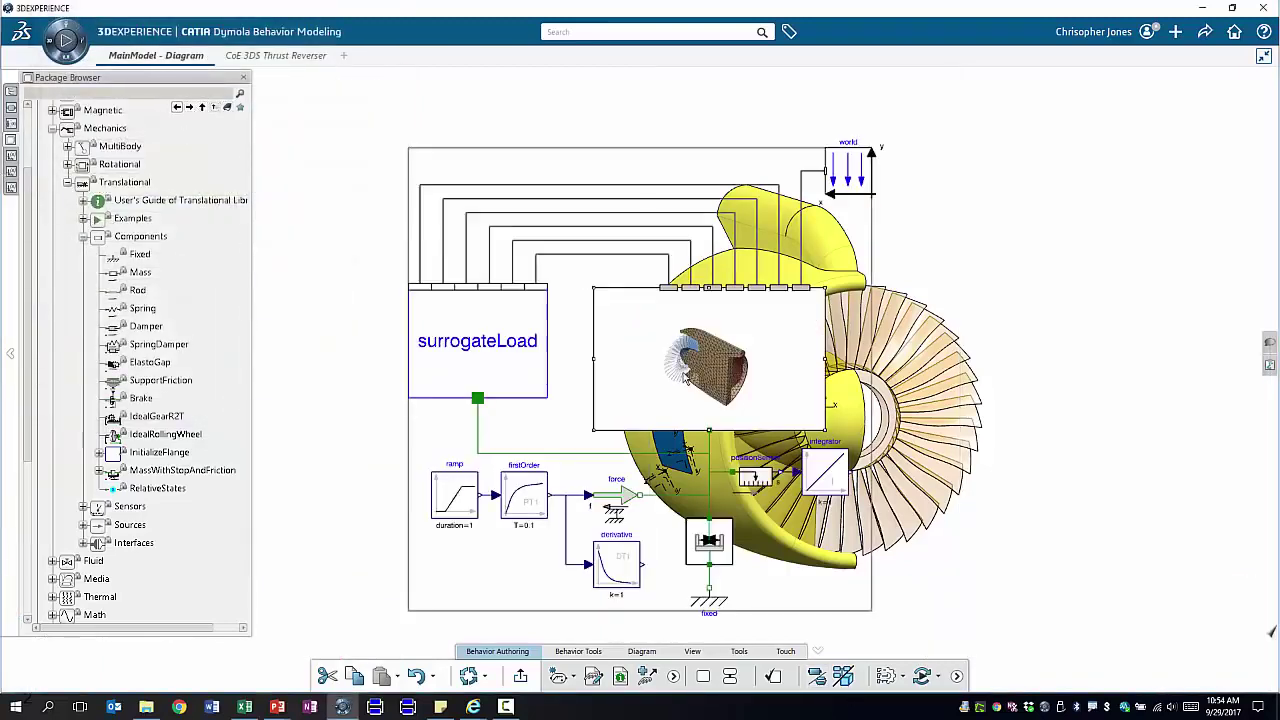
pyautogui.click(922, 678)
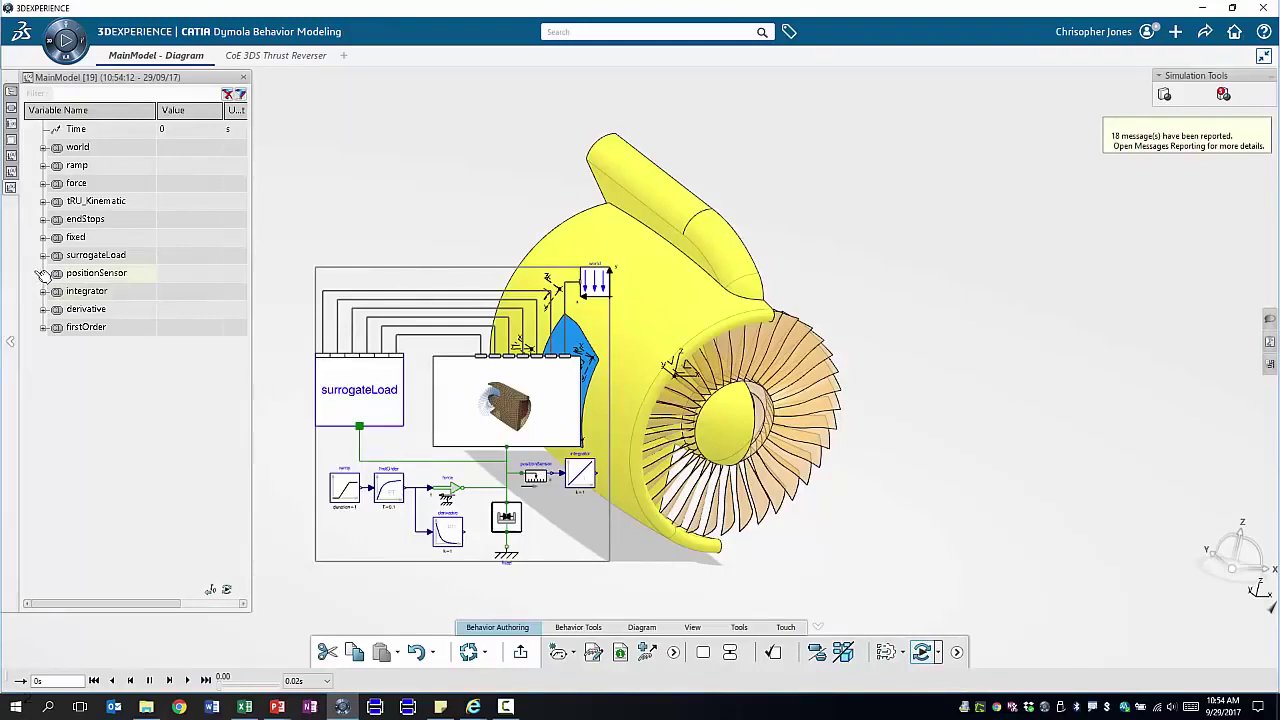
pyautogui.click(43, 273)
pyautogui.click(84, 309)
pyautogui.moveTo(806, 552); pyautogui.dragTo(926, 562)
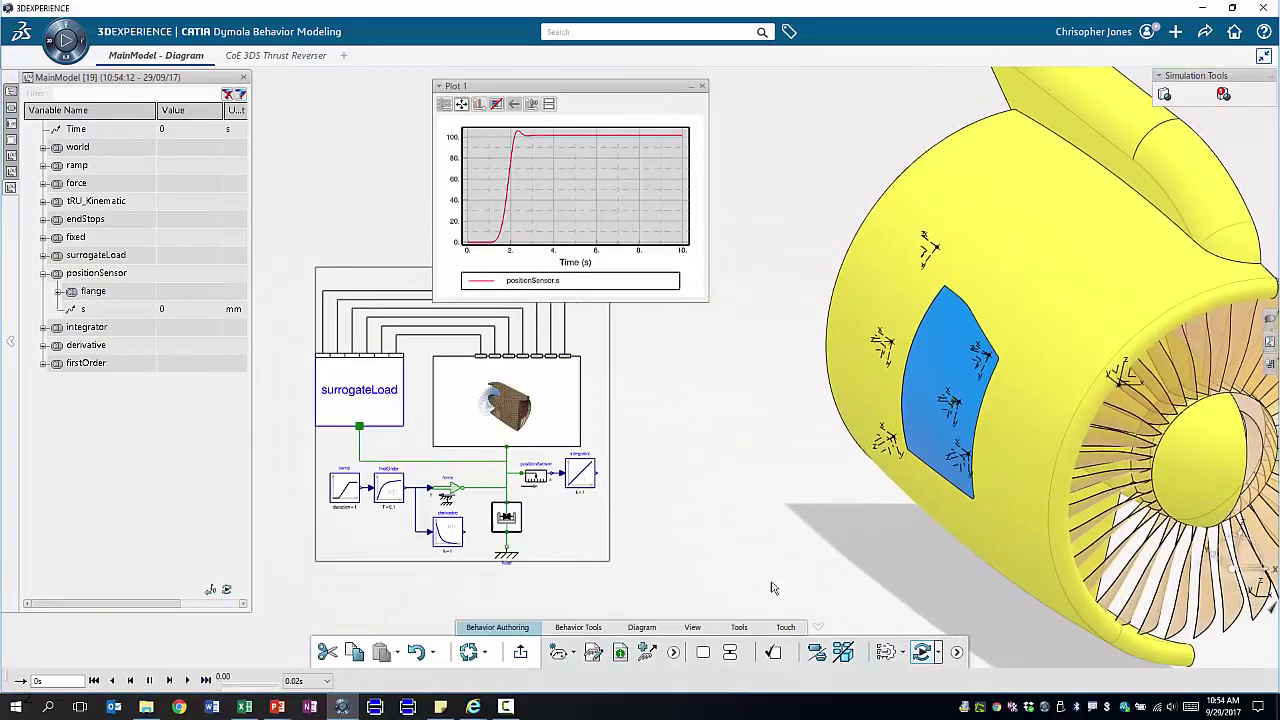
# Play the damped door motion to 10 s against the position plot, and exit the 3D simulation
pyautogui.click(187, 680)
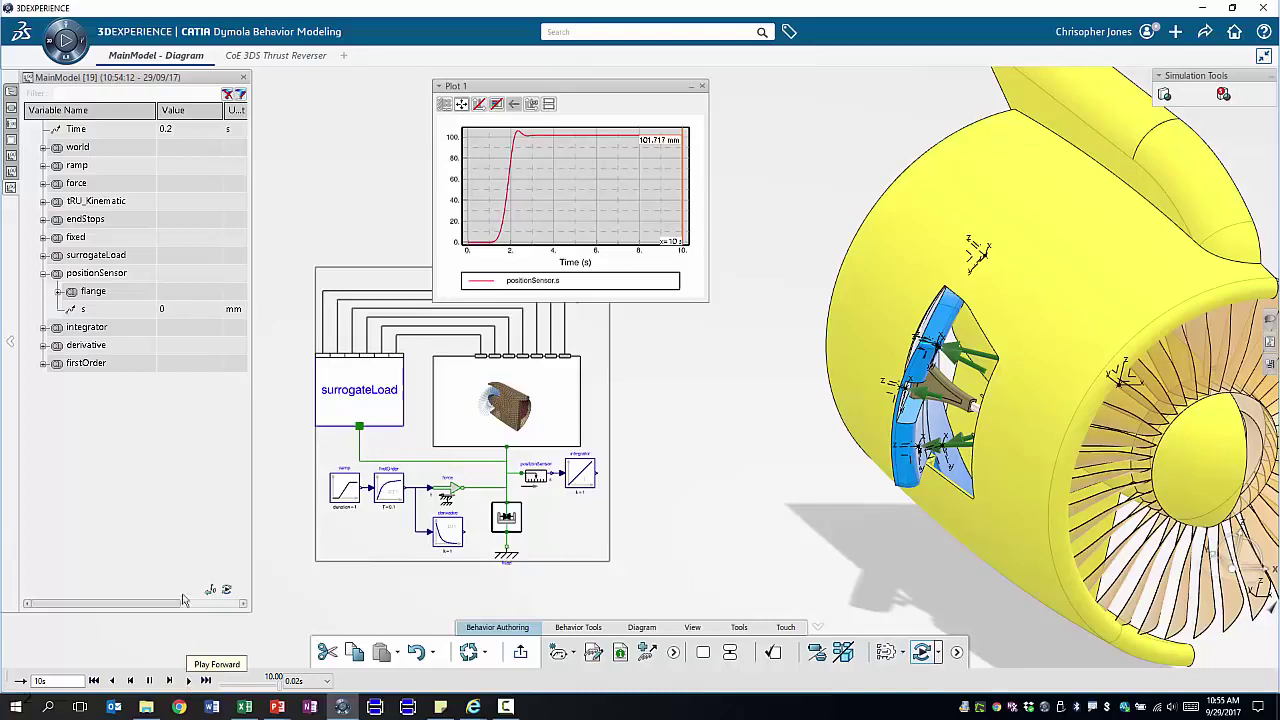
pyautogui.click(921, 652)
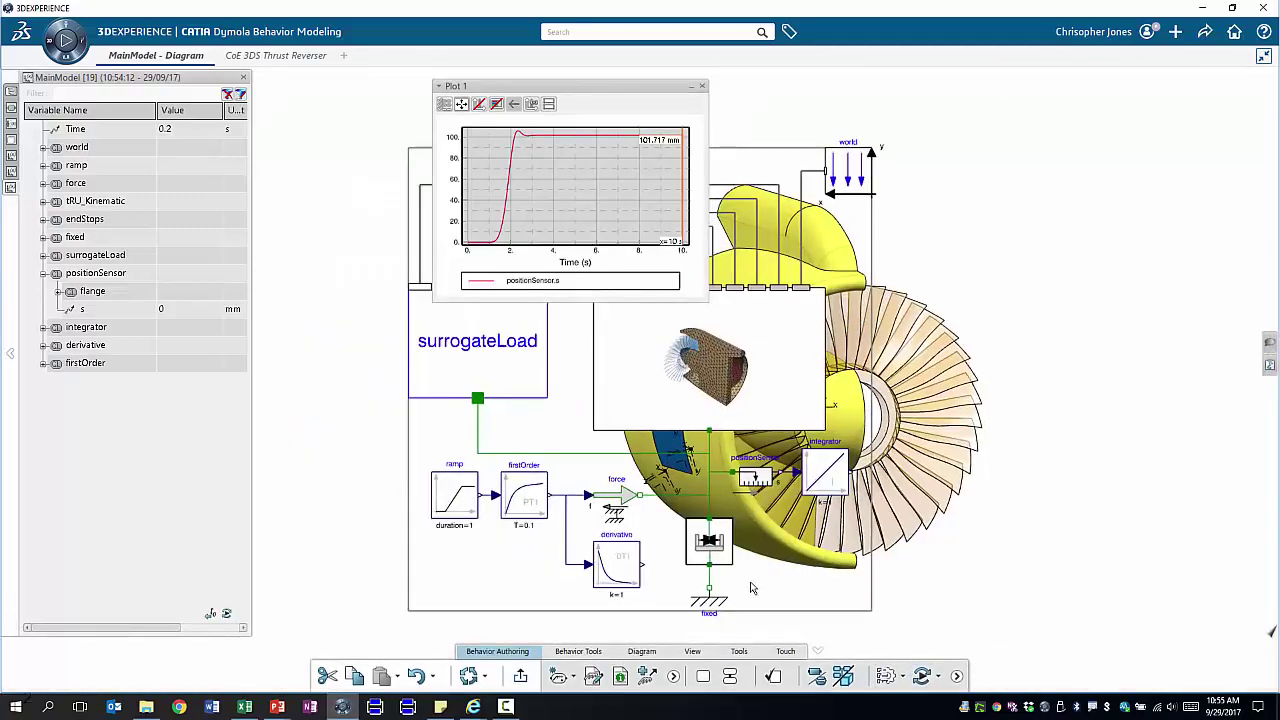
pyautogui.moveTo(751, 583); pyautogui.dragTo(1054, 542)
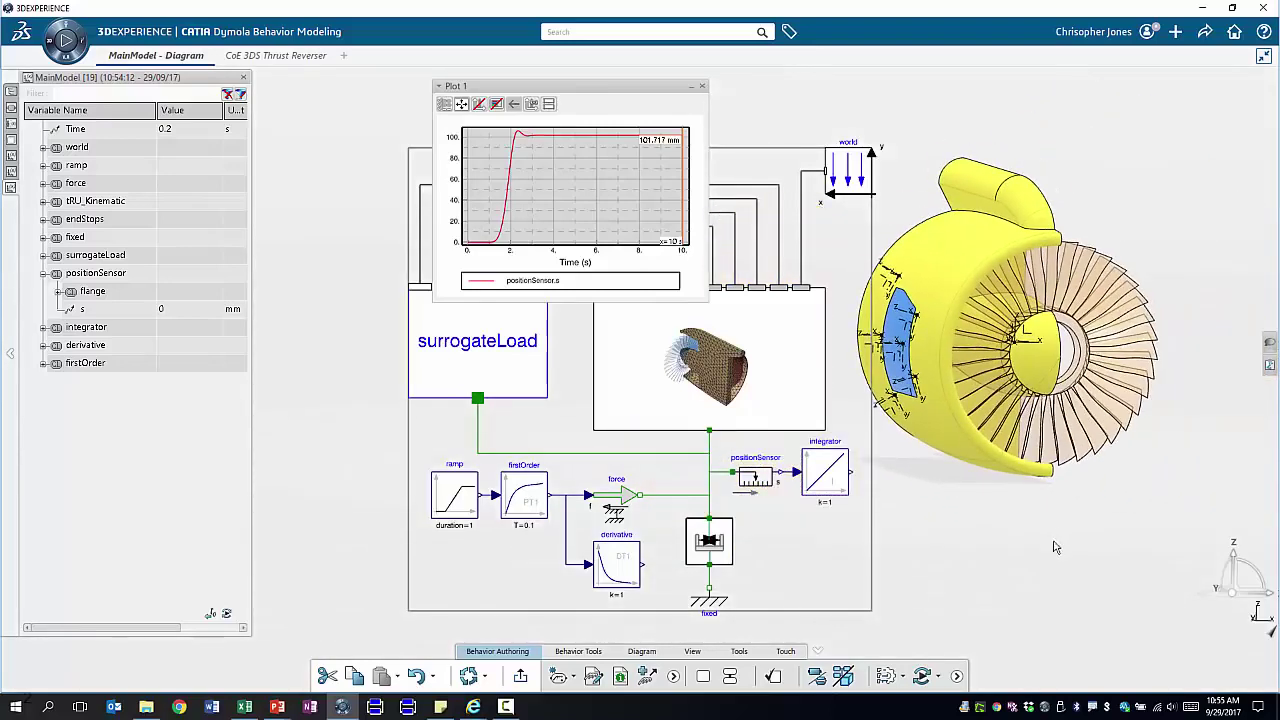
pyautogui.click(855, 492)
pyautogui.moveTo(519, 175)
# Switch to the CoE 3DS Thrust Reverser process in Process Composer and examine the 3DX Utility's execution settings and input and output parameter mappings
pyautogui.click(272, 58)
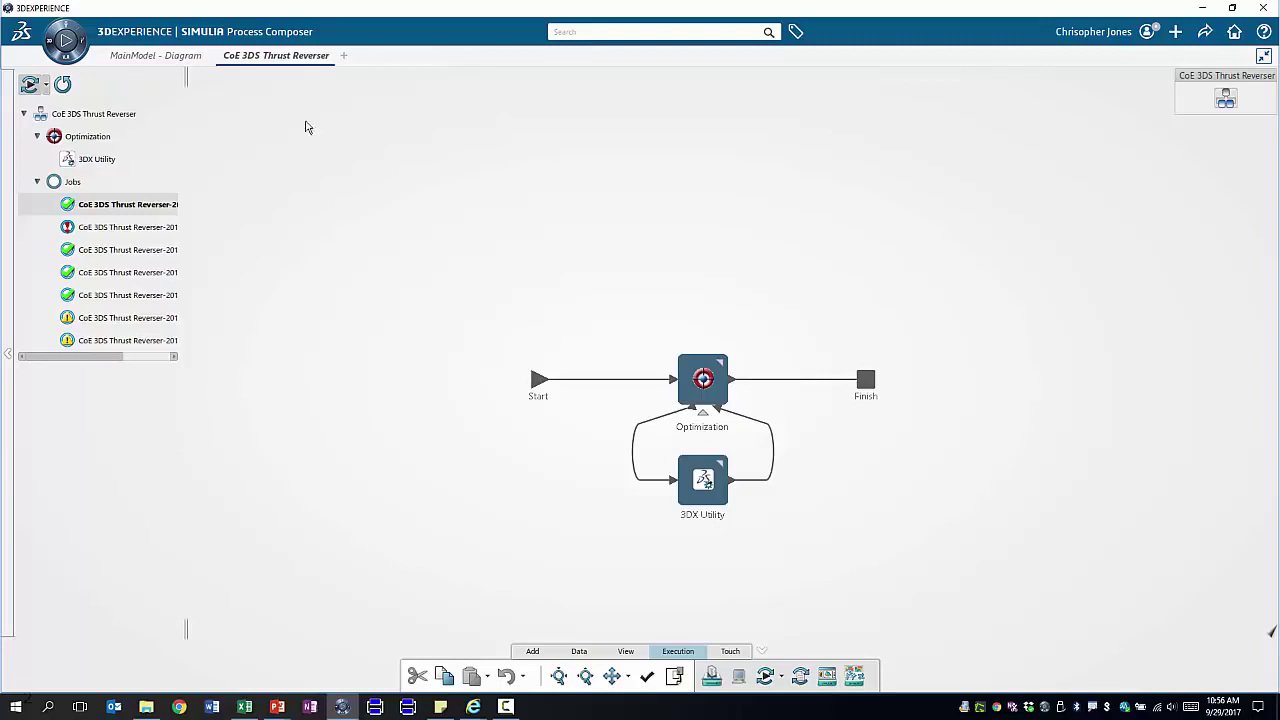
pyautogui.click(708, 484)
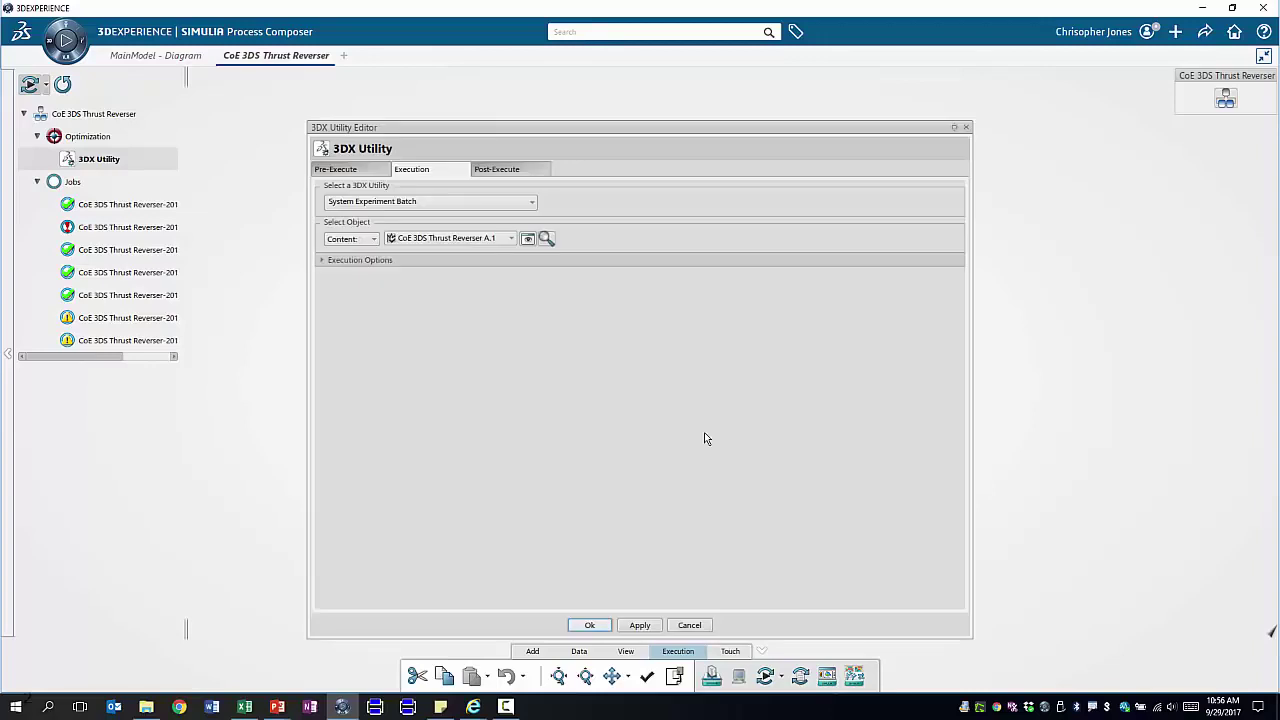
pyautogui.click(345, 170)
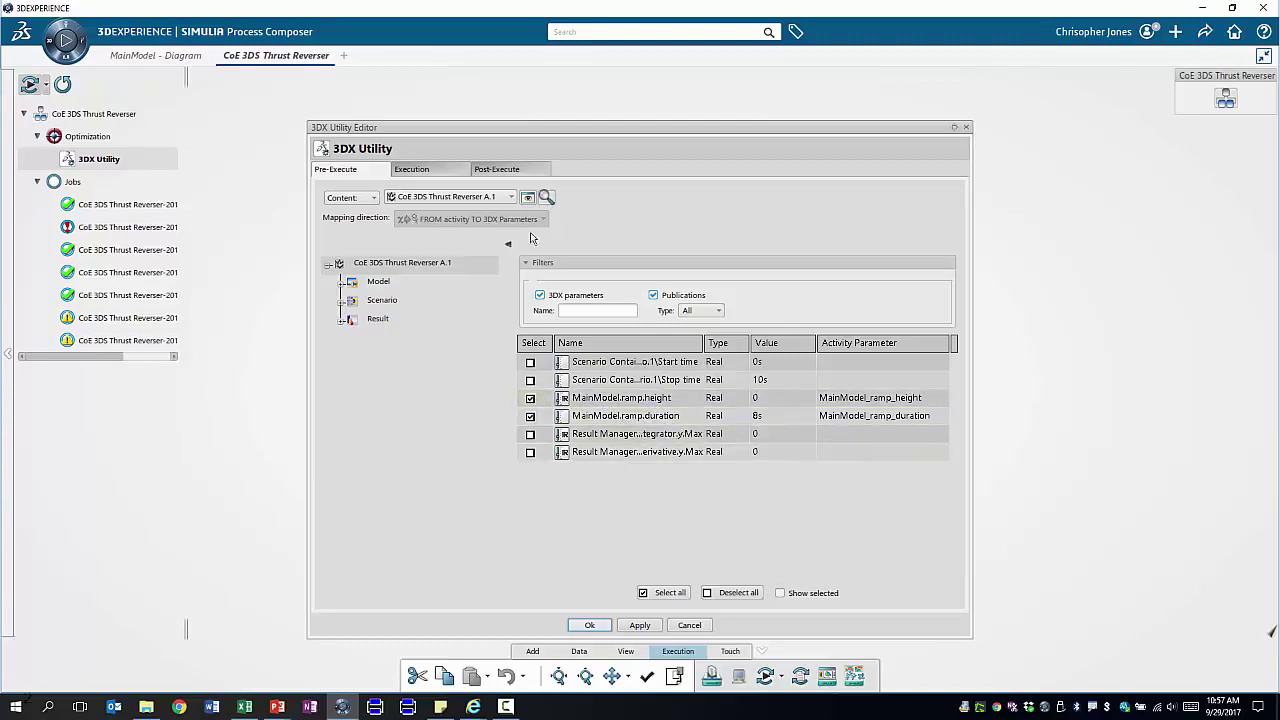
pyautogui.click(511, 170)
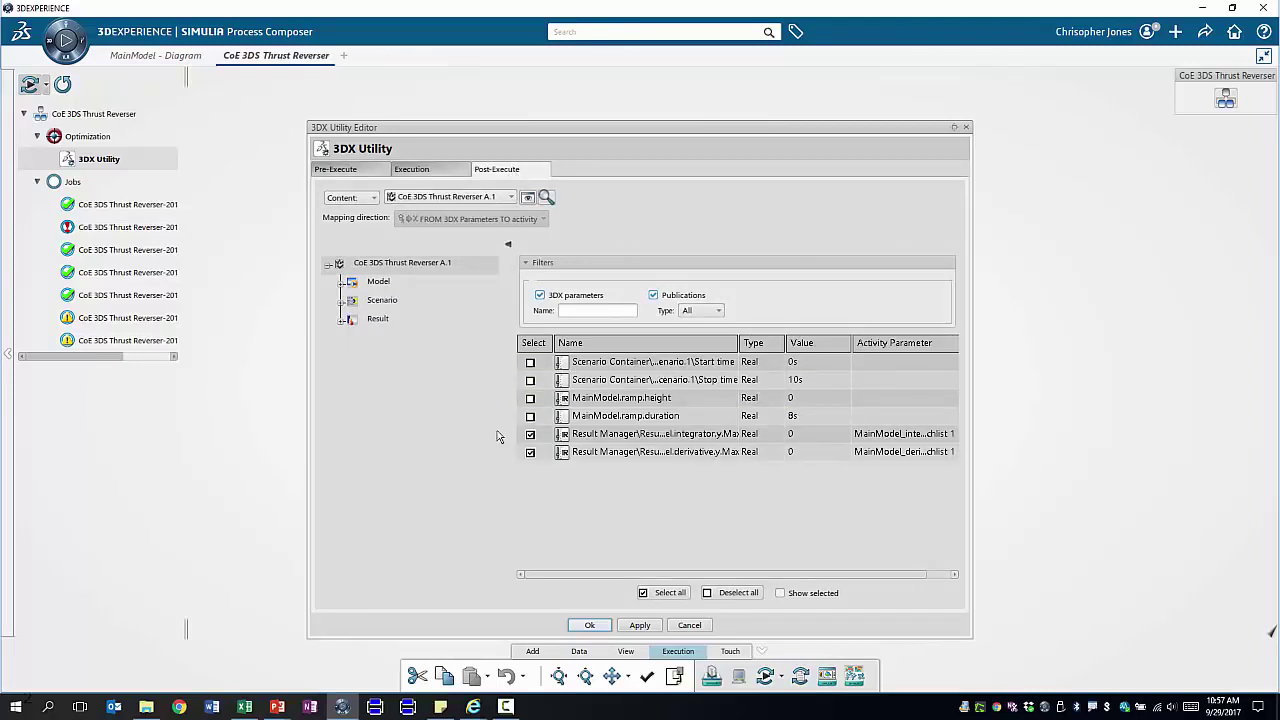
pyautogui.click(692, 624)
# Review the Optimization activity's technique options, variable bounds, and objective parameters and directions, and close its editor without changes
pyautogui.click(727, 460)
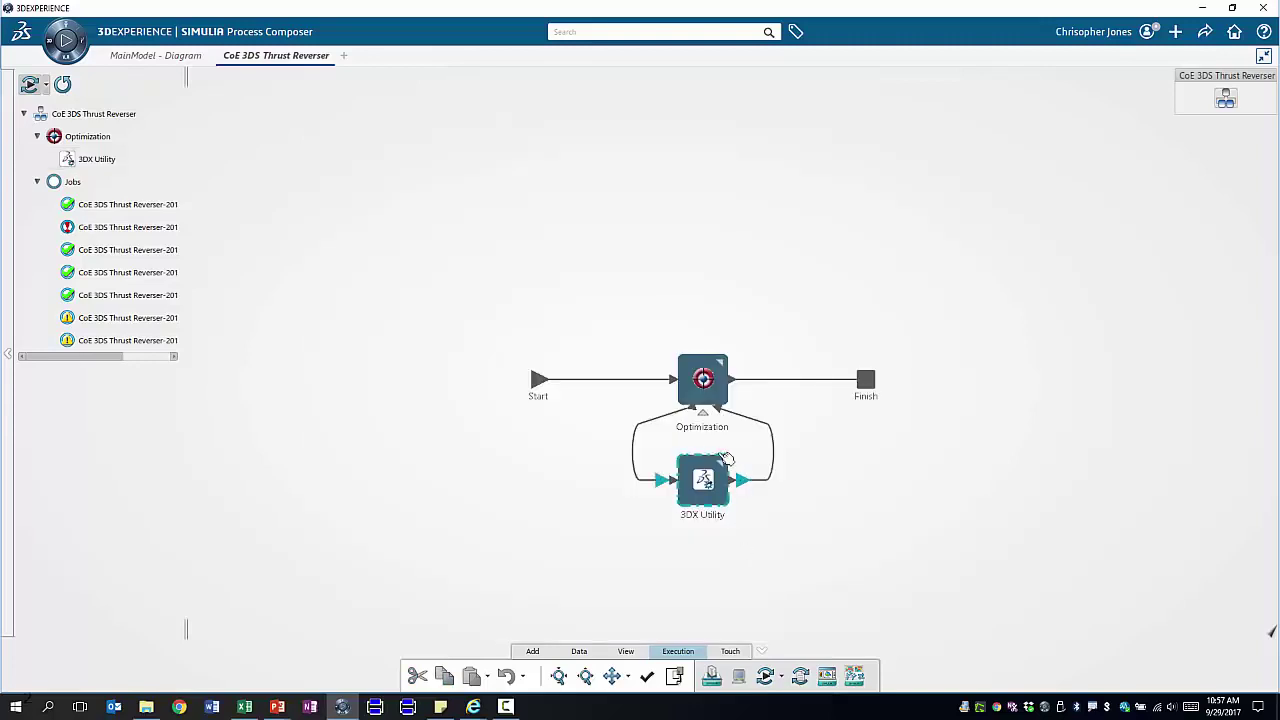
pyautogui.click(706, 390)
pyautogui.click(706, 390)
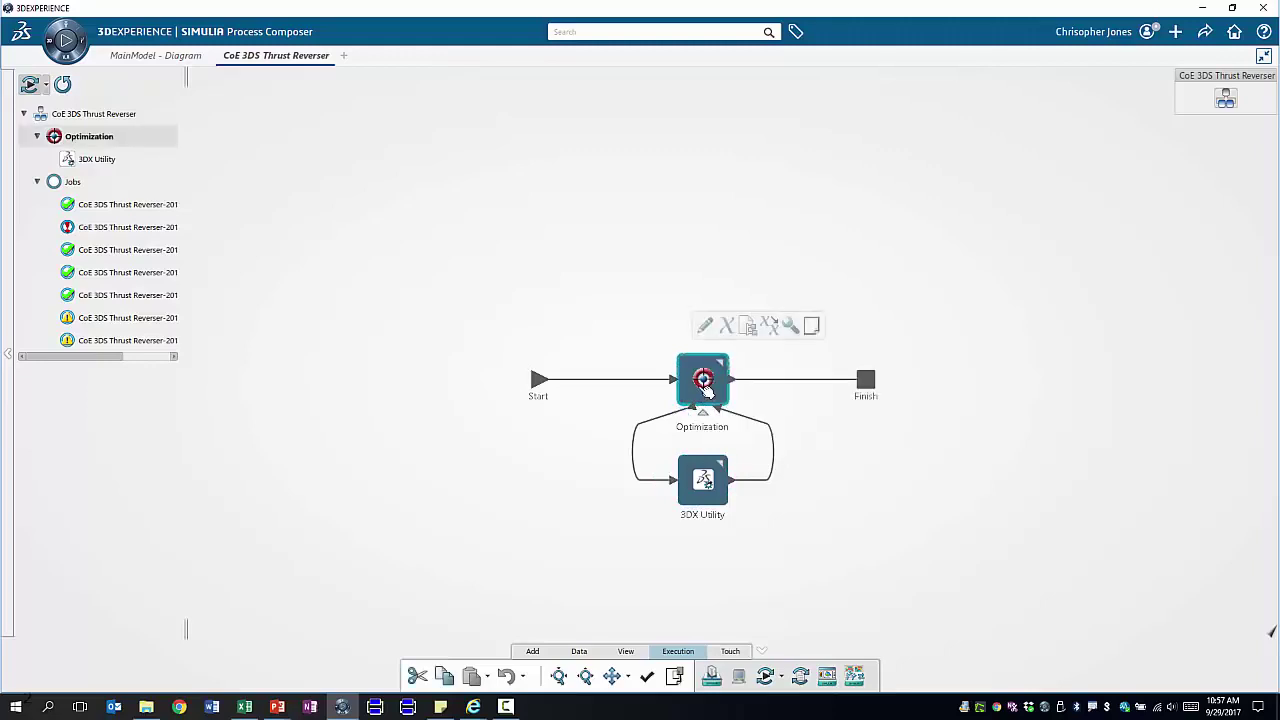
pyautogui.doubleClick(705, 388)
pyautogui.moveTo(553, 314); pyautogui.dragTo(530, 316)
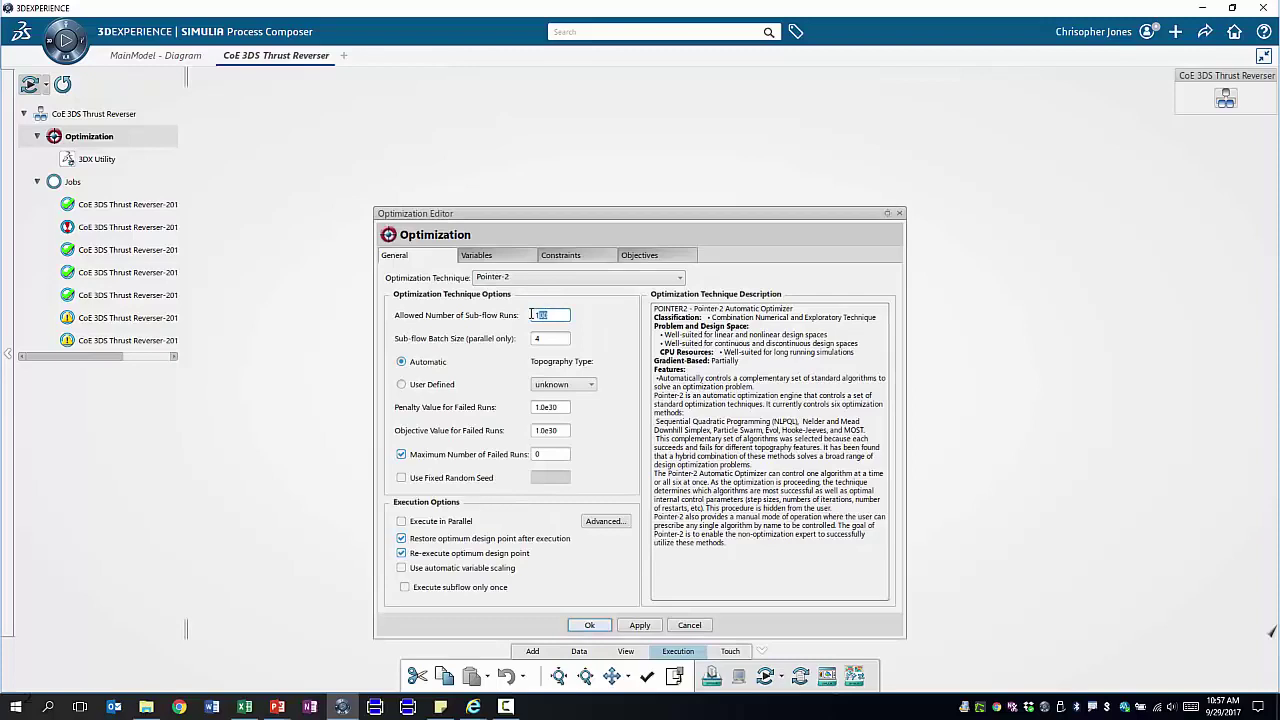
pyautogui.click(492, 257)
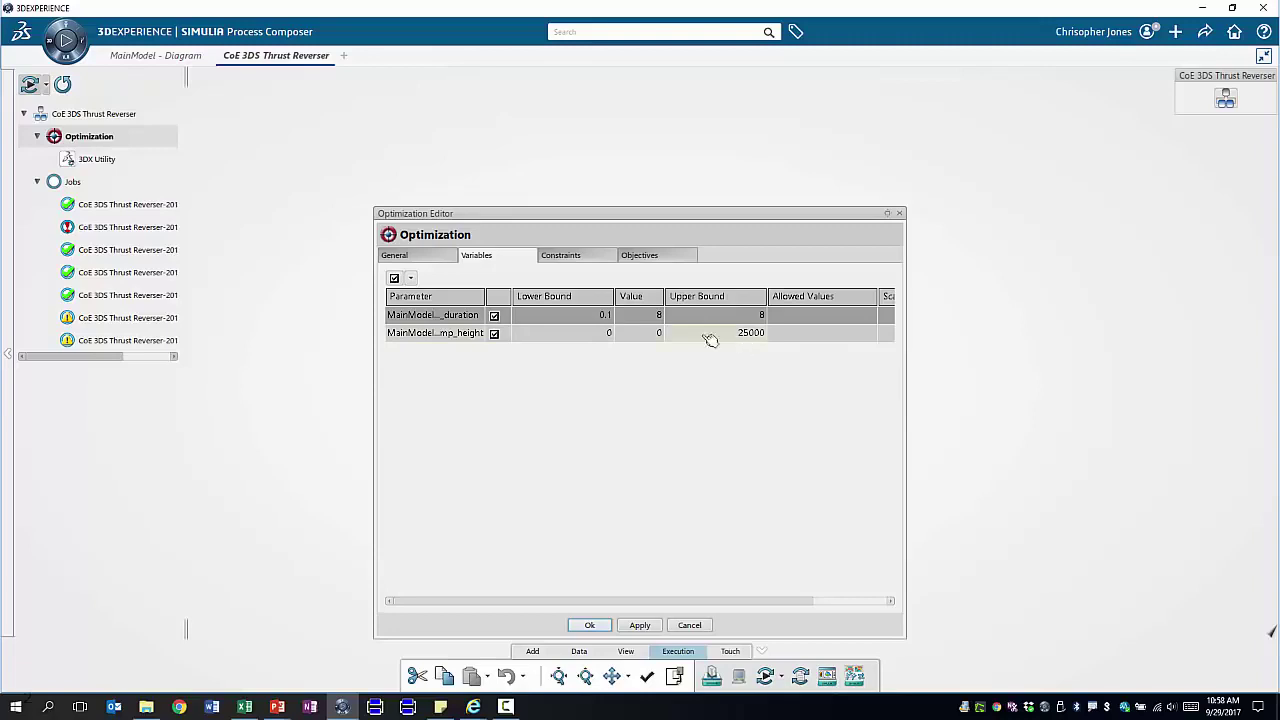
pyautogui.click(652, 258)
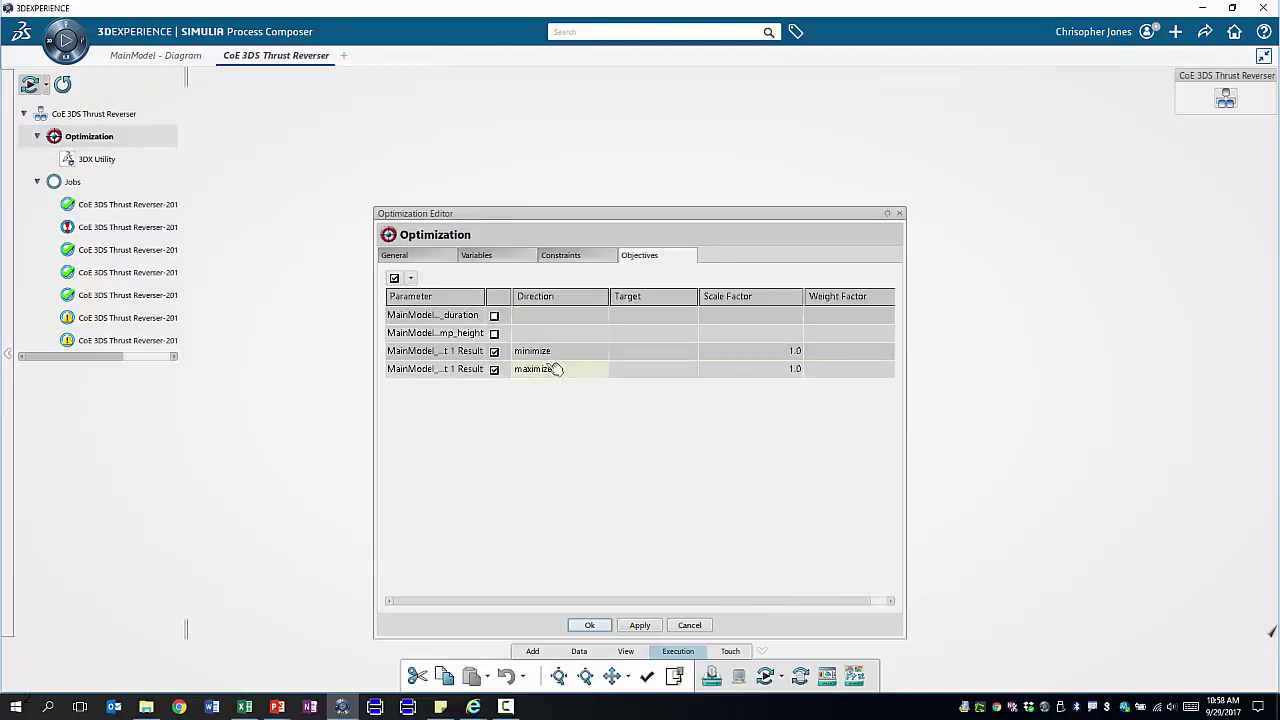
pyautogui.moveTo(486, 296); pyautogui.dragTo(595, 310)
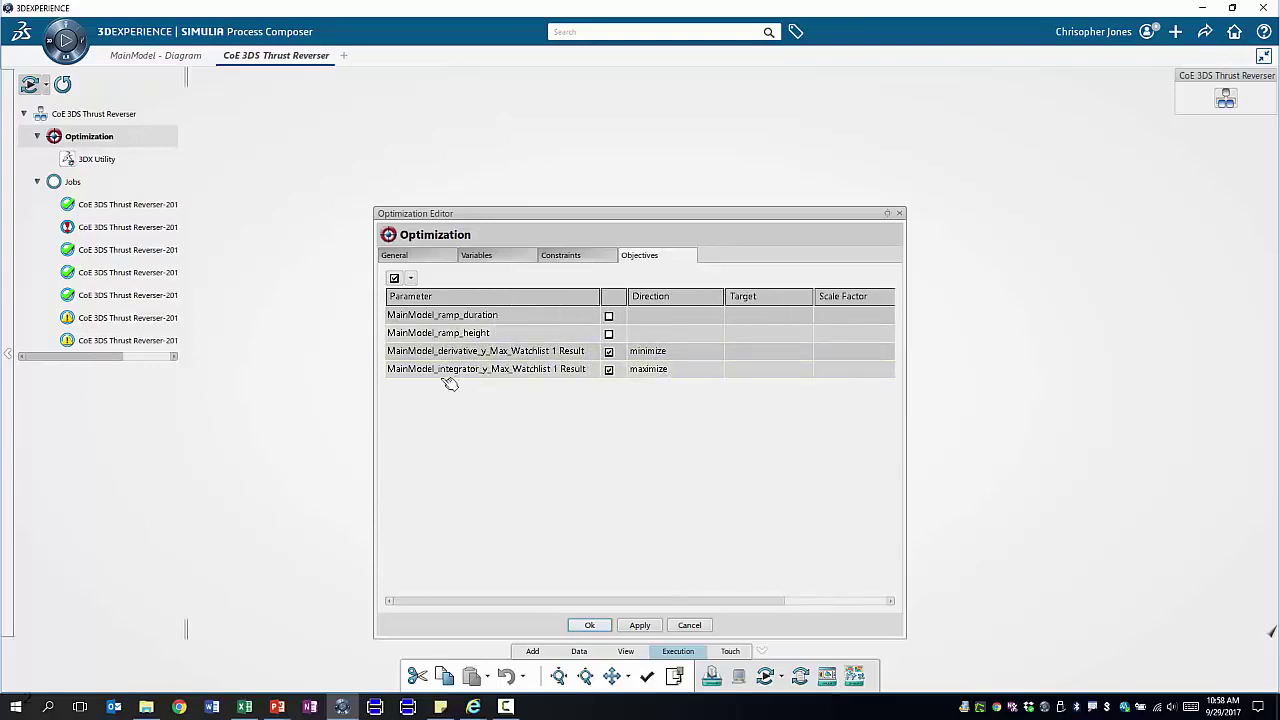
pyautogui.moveTo(654, 601); pyautogui.dragTo(728, 592)
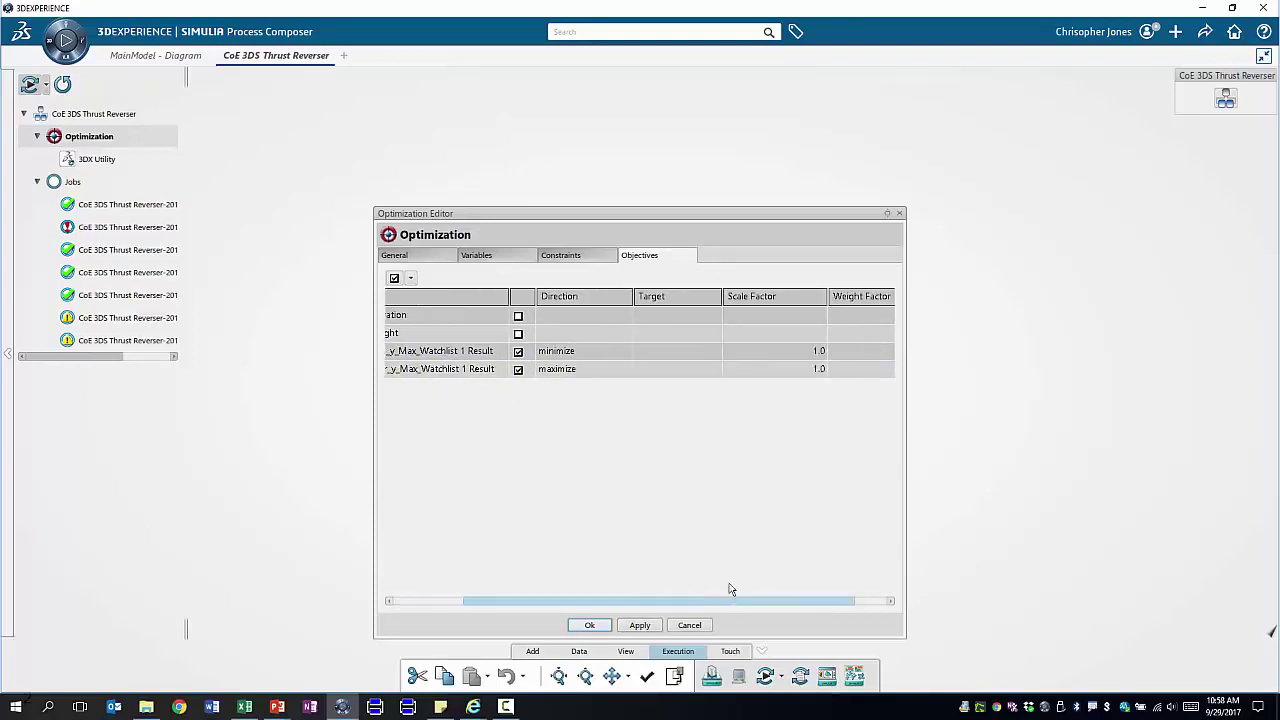
pyautogui.click(901, 213)
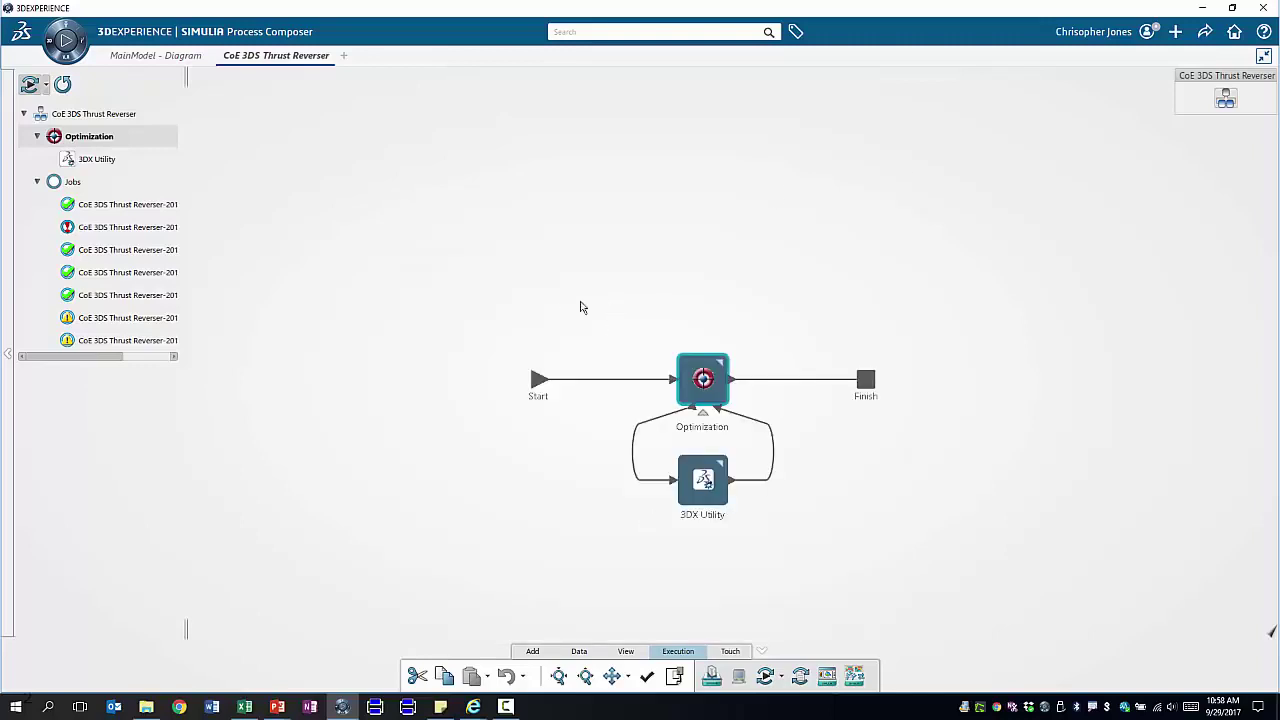
# Open the 2017.Sep.29 08:26:57 job's results in Results Analytics and examine its parameter summary and statistics
pyautogui.click(136, 204)
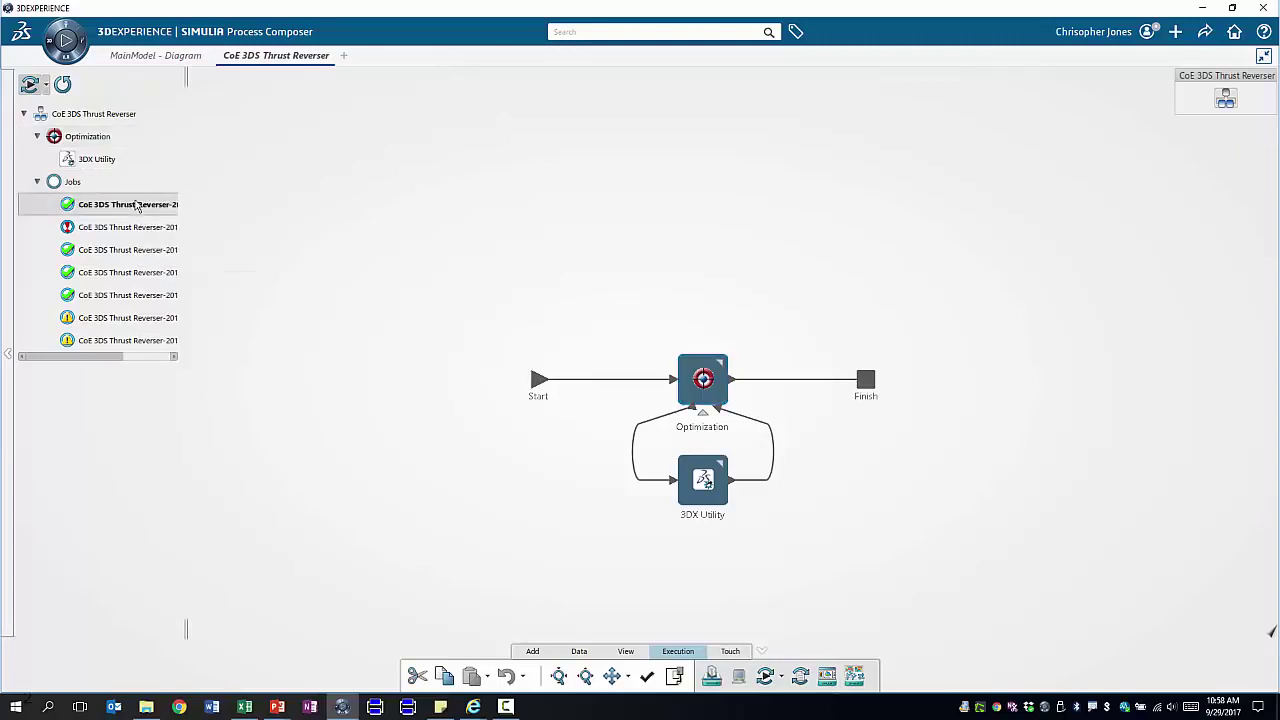
pyautogui.doubleClick(136, 204)
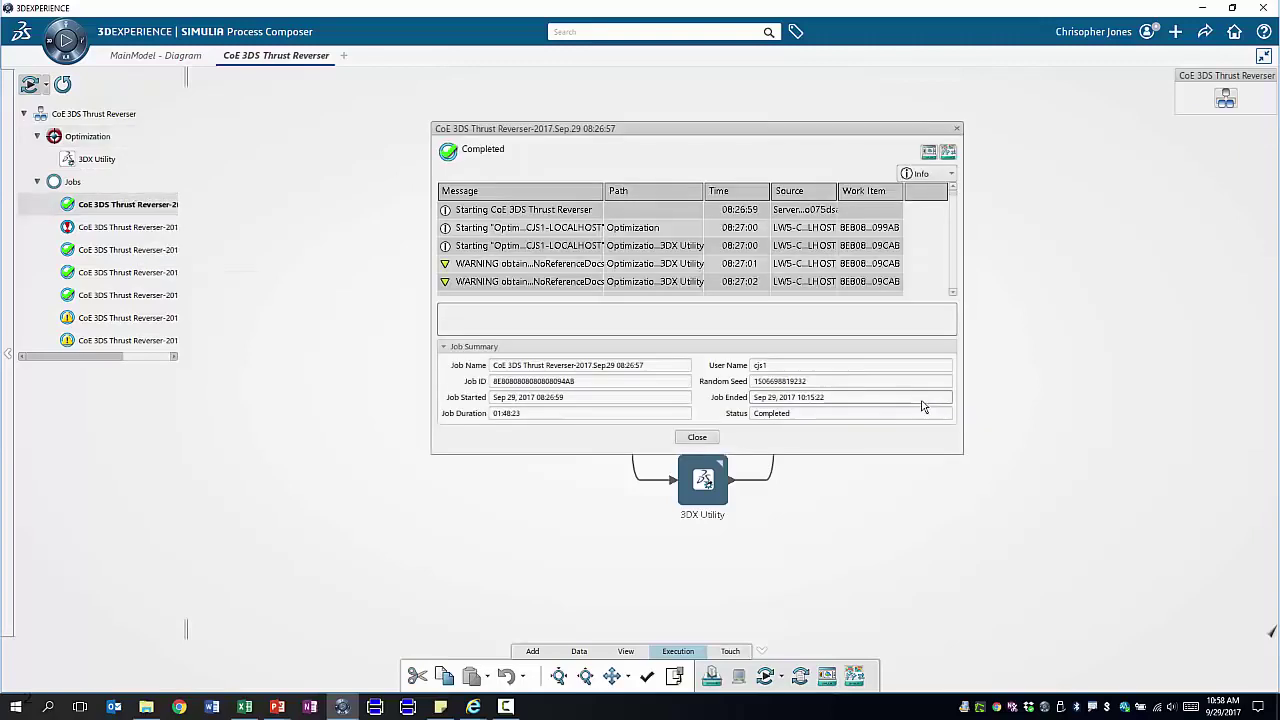
pyautogui.click(950, 153)
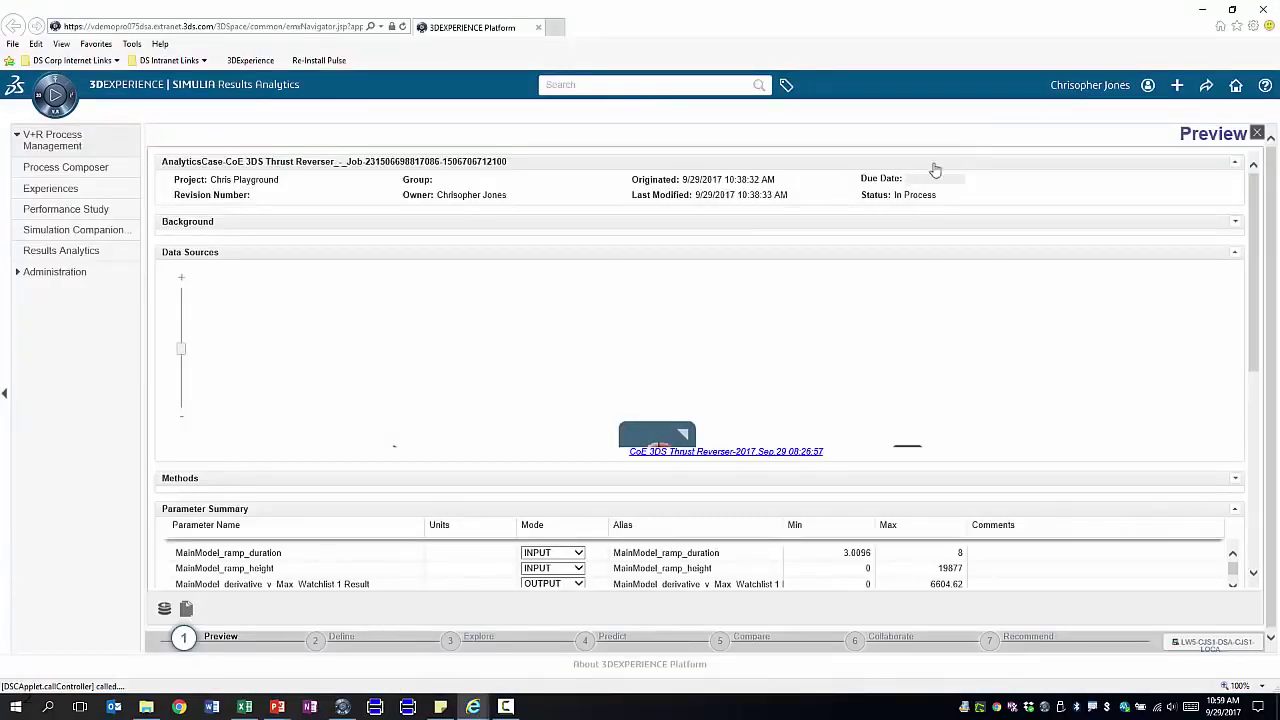
pyautogui.scroll(-2, 601, 393)
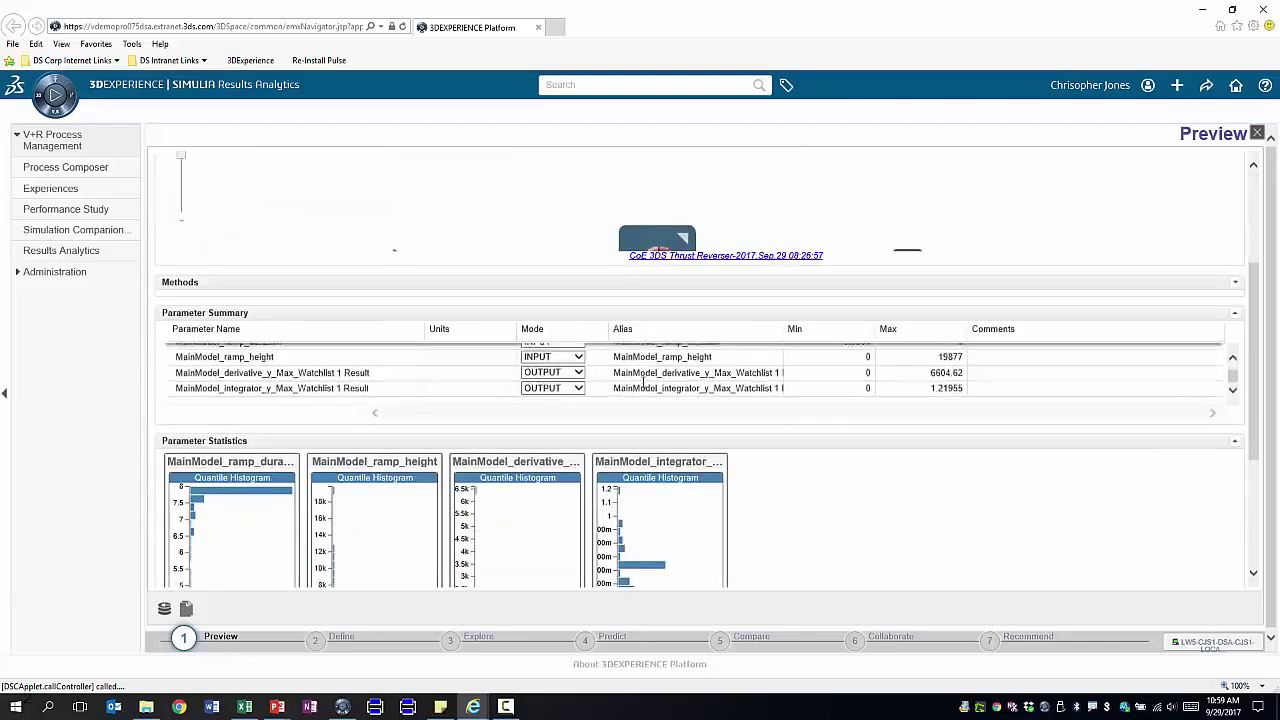
pyautogui.scroll(-1, 601, 393)
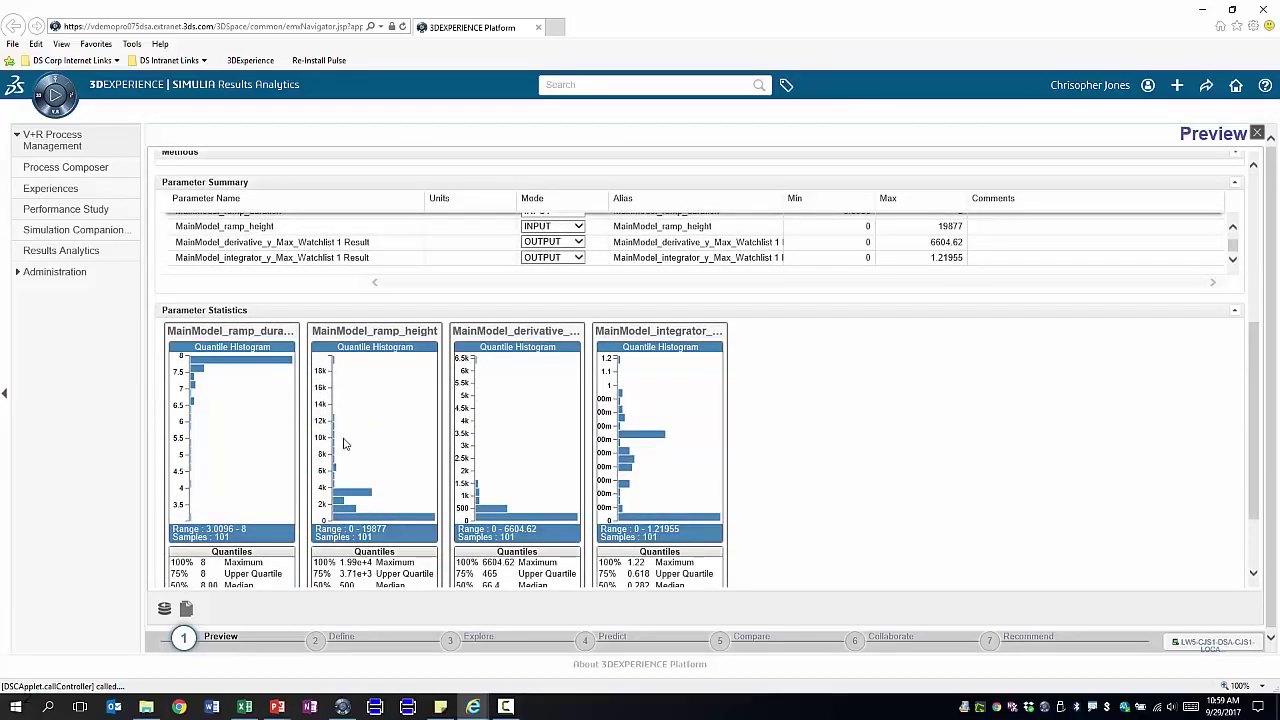
# Explore the ranked design alternatives in the table, history, scatter and map views
pyautogui.click(466, 643)
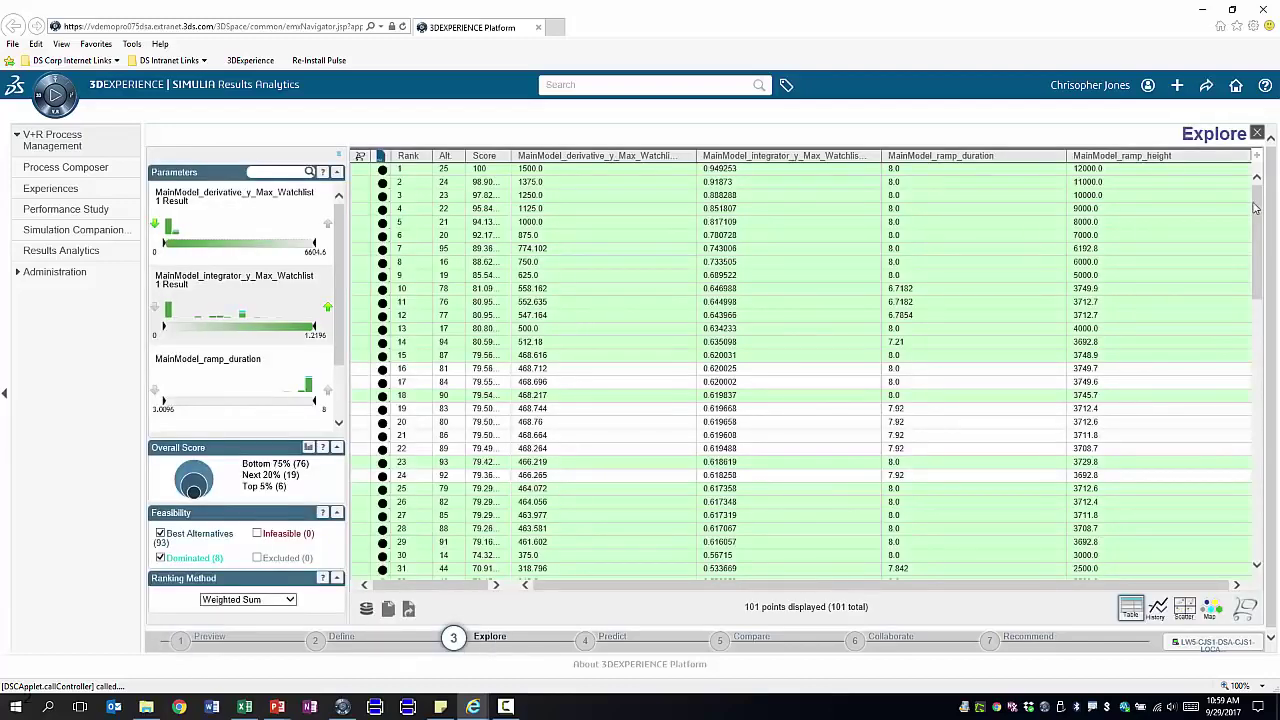
pyautogui.moveTo(1257, 205)
pyautogui.mouseDown()
pyautogui.moveTo(1258, 470)
pyautogui.moveTo(1256, 196)
pyautogui.mouseUp()
pyautogui.click(1160, 610)
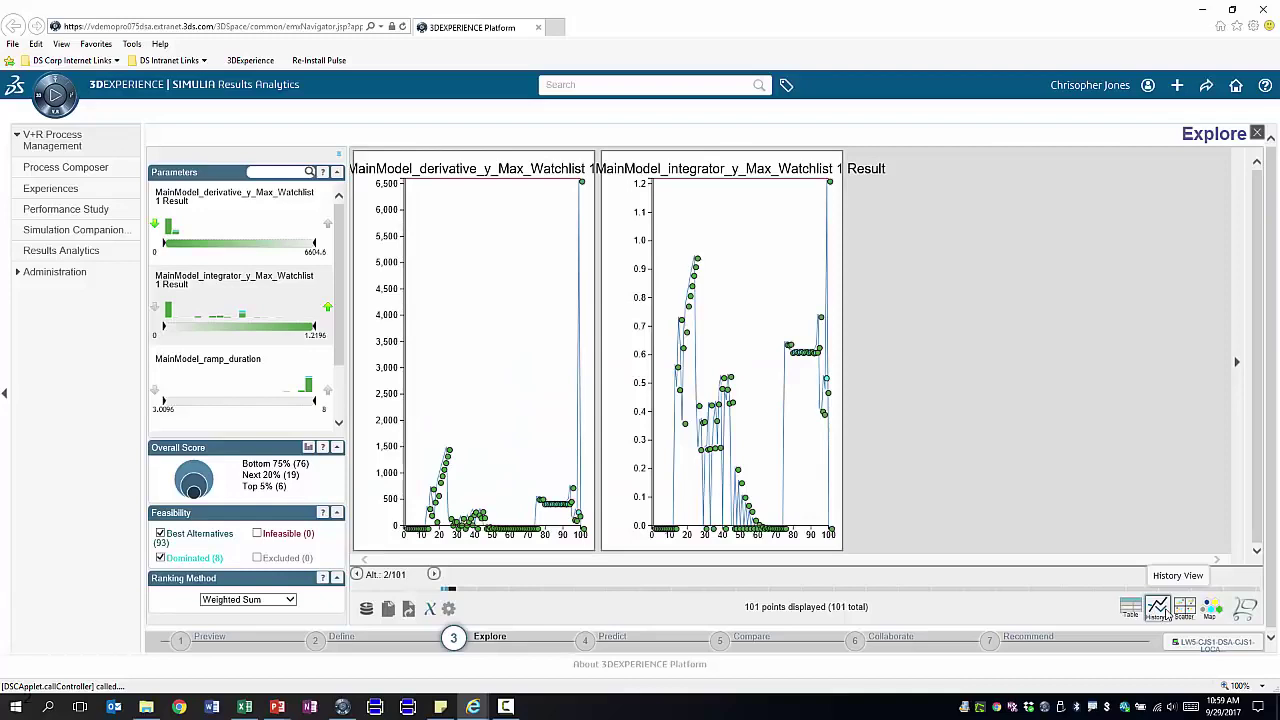
pyautogui.click(1184, 609)
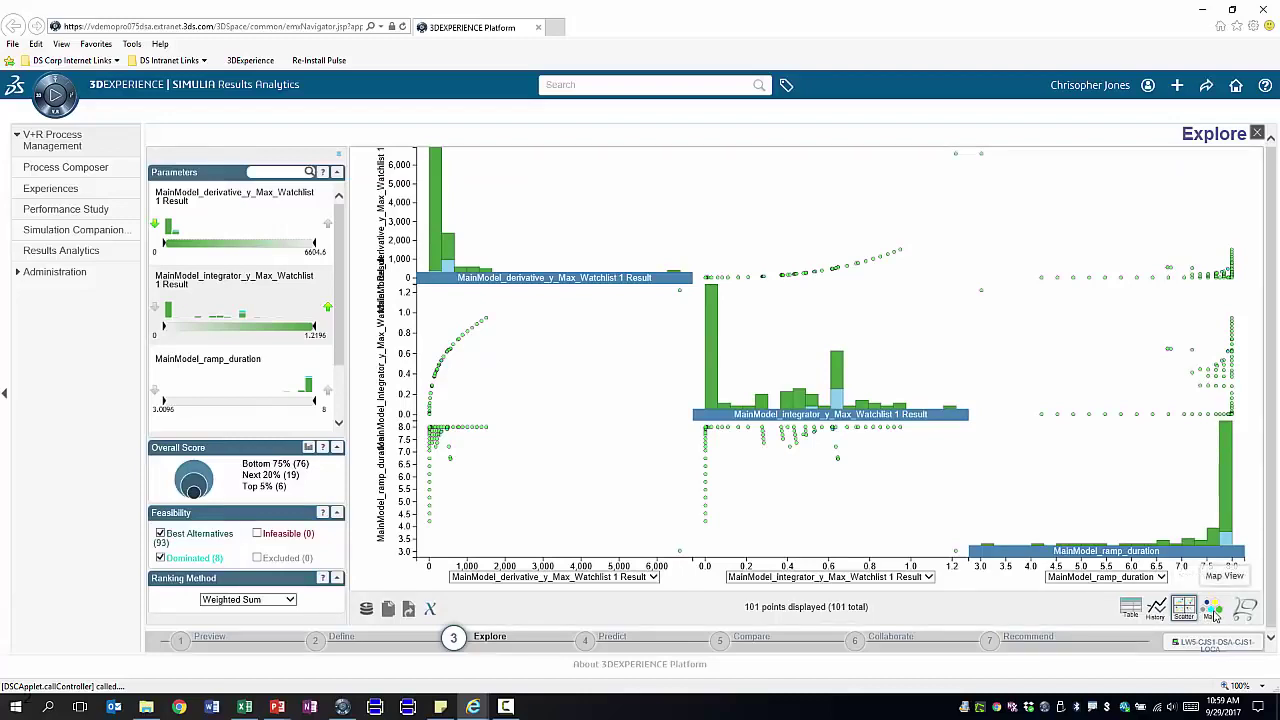
pyautogui.click(1214, 609)
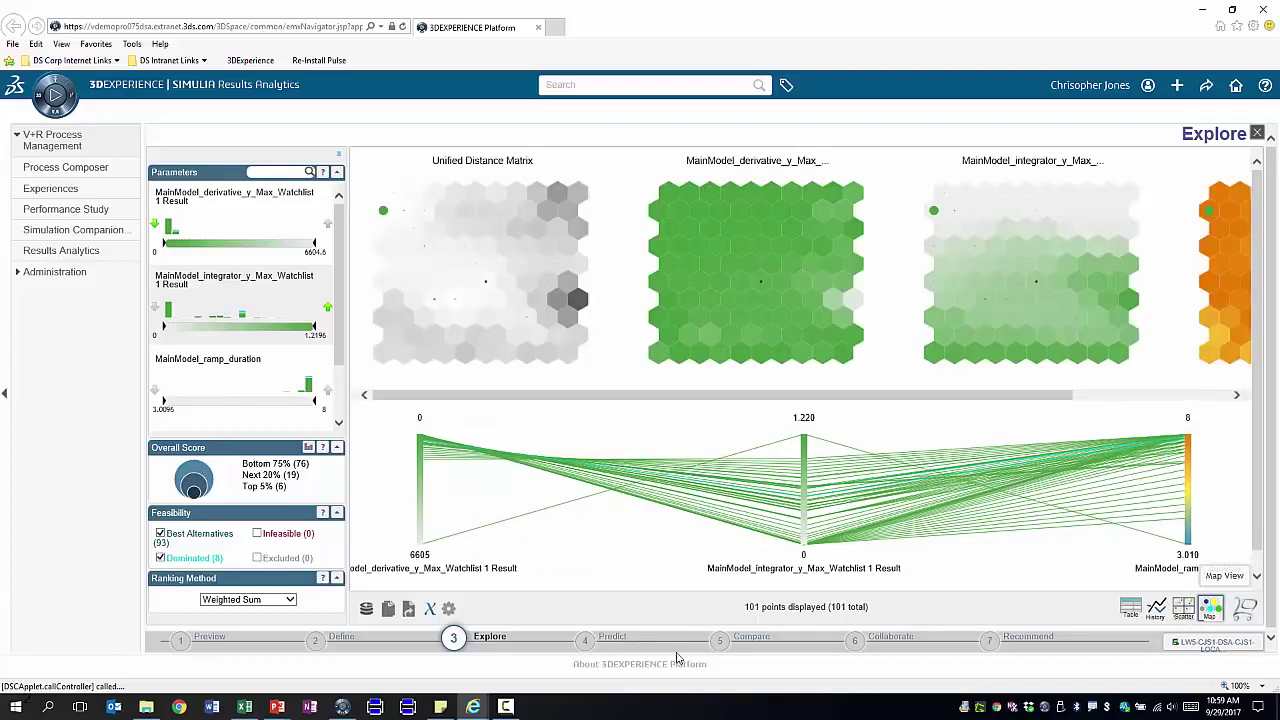
# Add the three top-ranked design alternatives, Alt. 25, 24 and 23, from the results table to the basket
pyautogui.click(1130, 608)
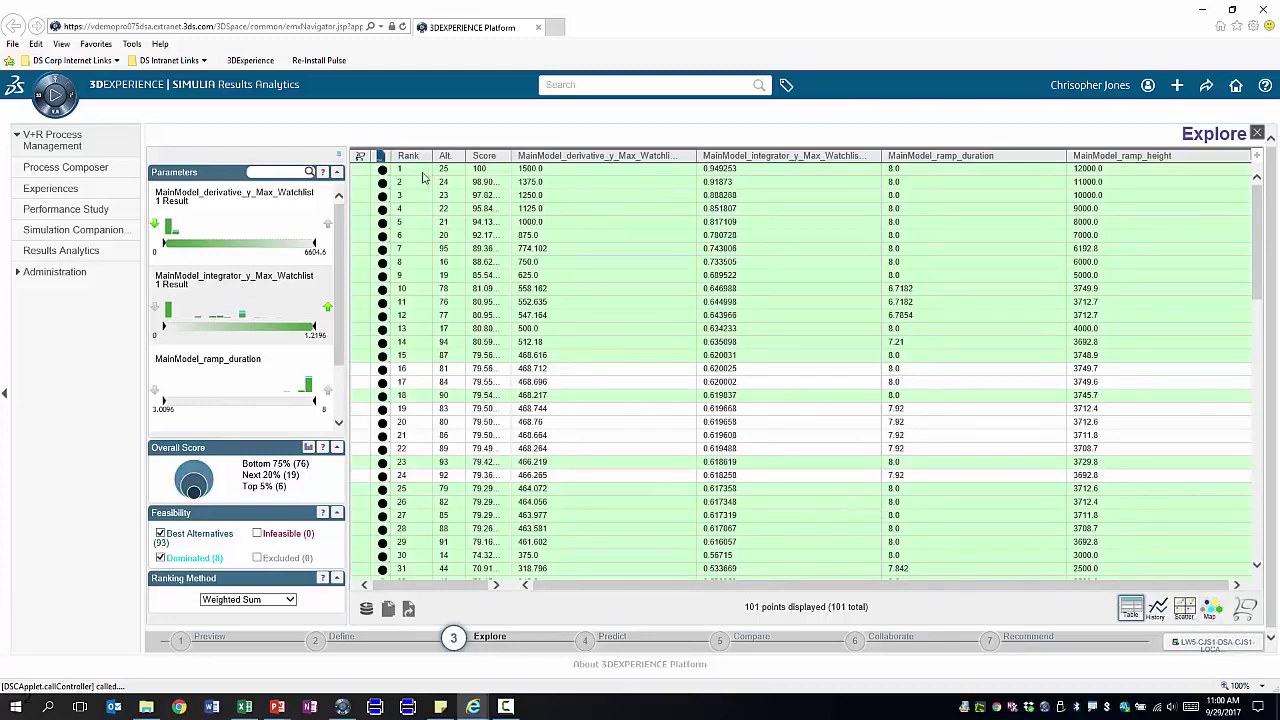
pyautogui.rightClick(366, 177)
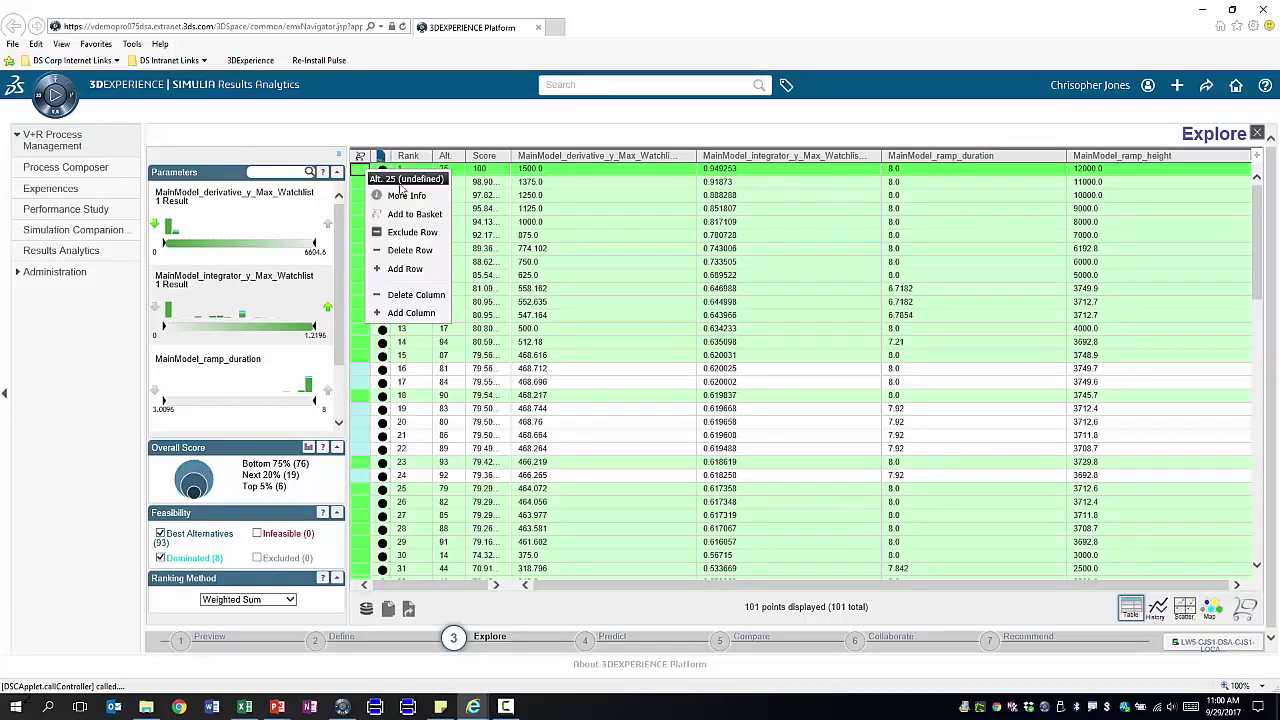
pyautogui.click(366, 194)
pyautogui.rightClick(366, 186)
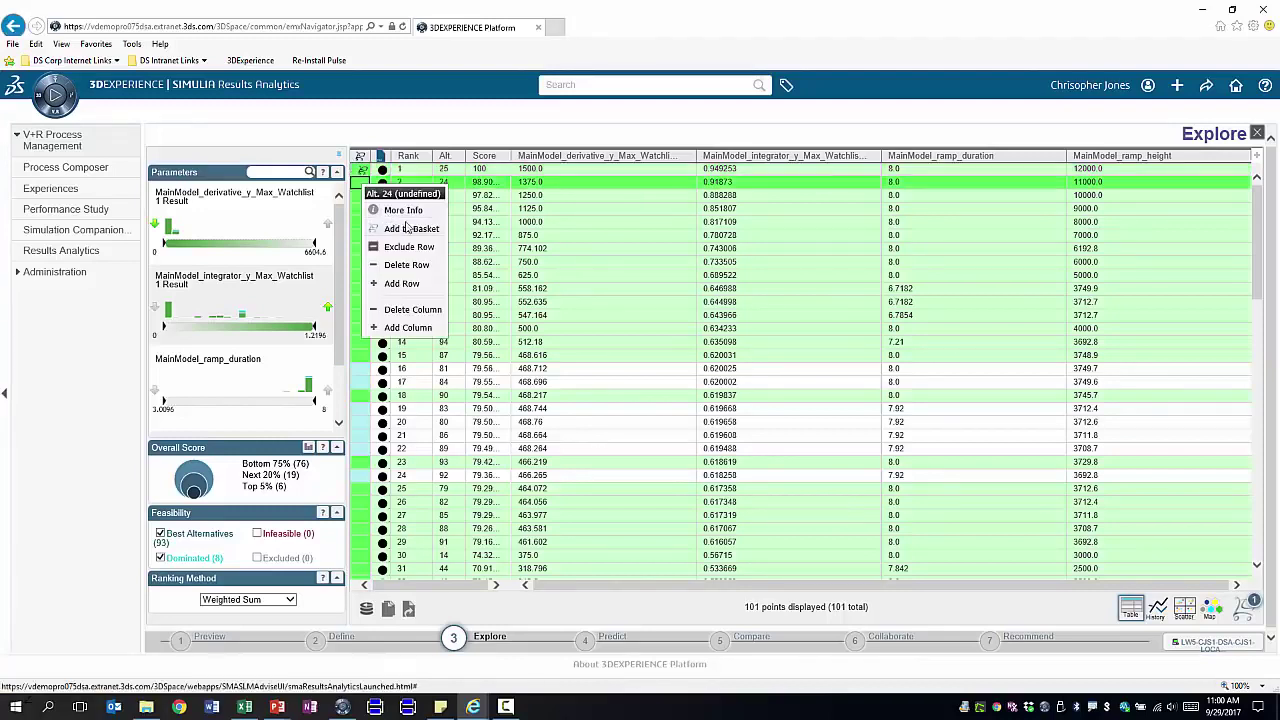
pyautogui.click(361, 201)
pyautogui.rightClick(362, 198)
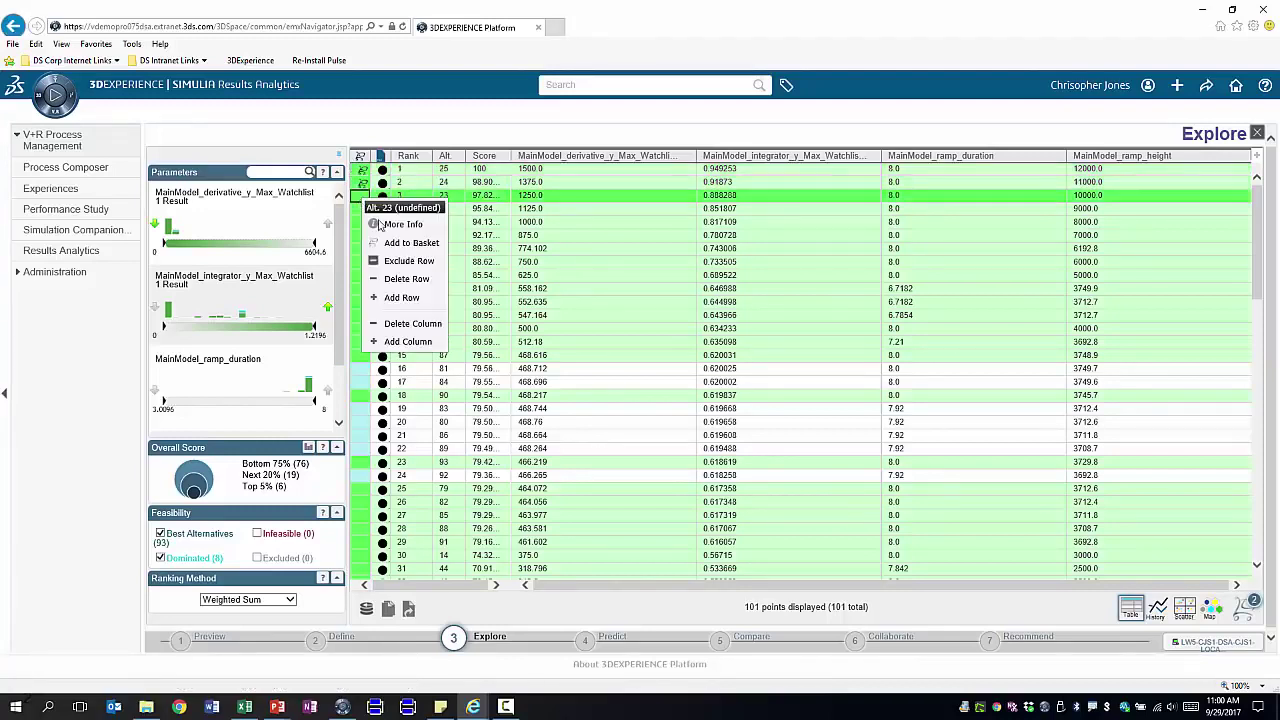
pyautogui.click(414, 250)
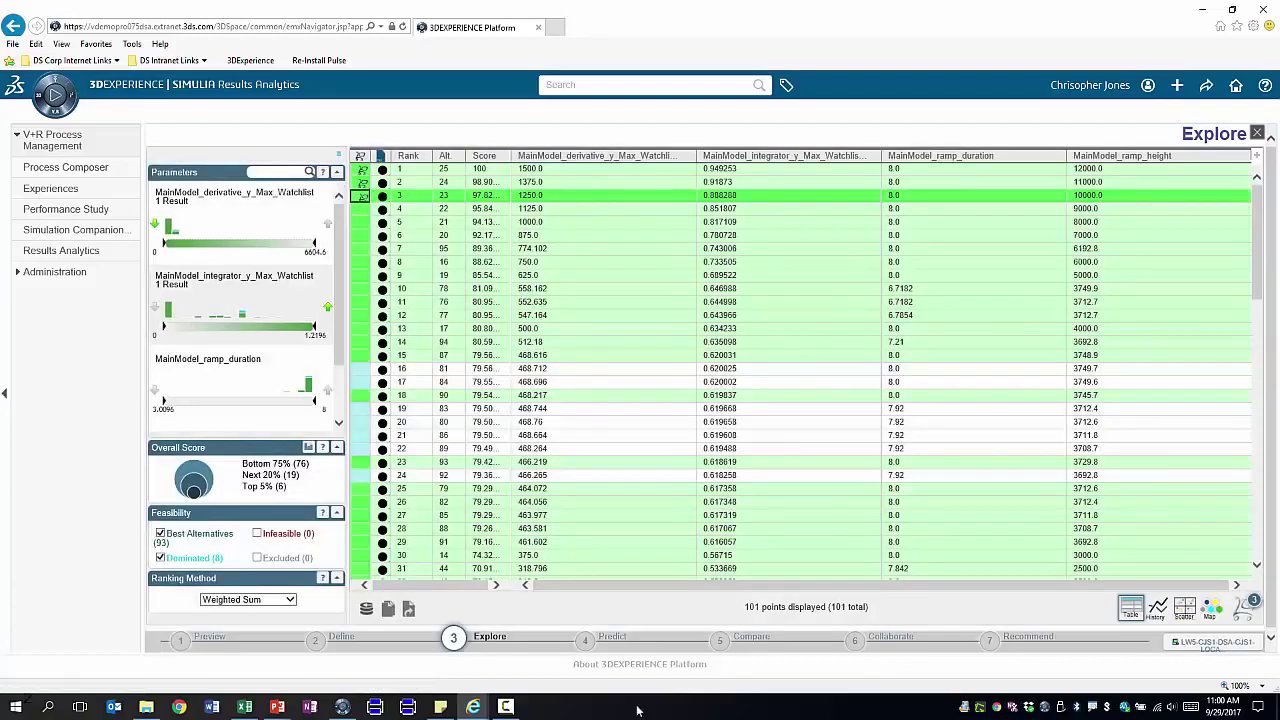
# Compare the basket alternatives, and in the Collaborate stage set the MainModel_derivative_y_Max parameter's weight to 4.16
pyautogui.click(752, 638)
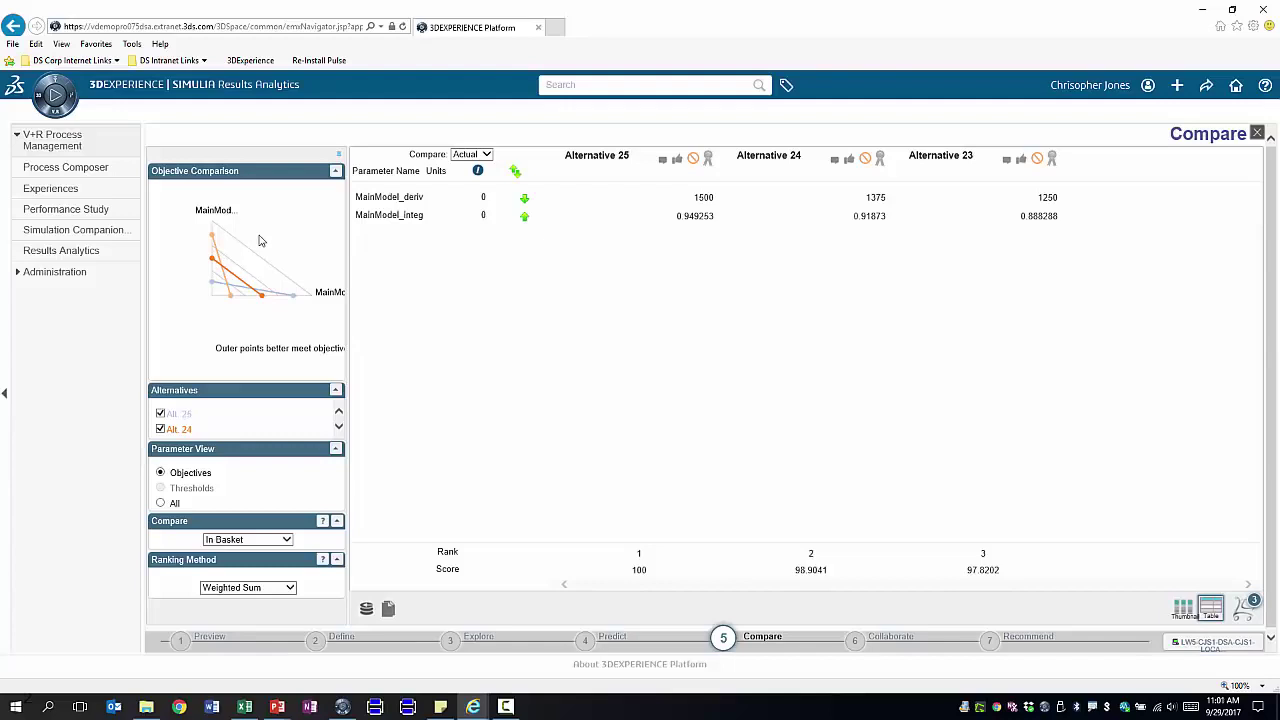
pyautogui.click(860, 646)
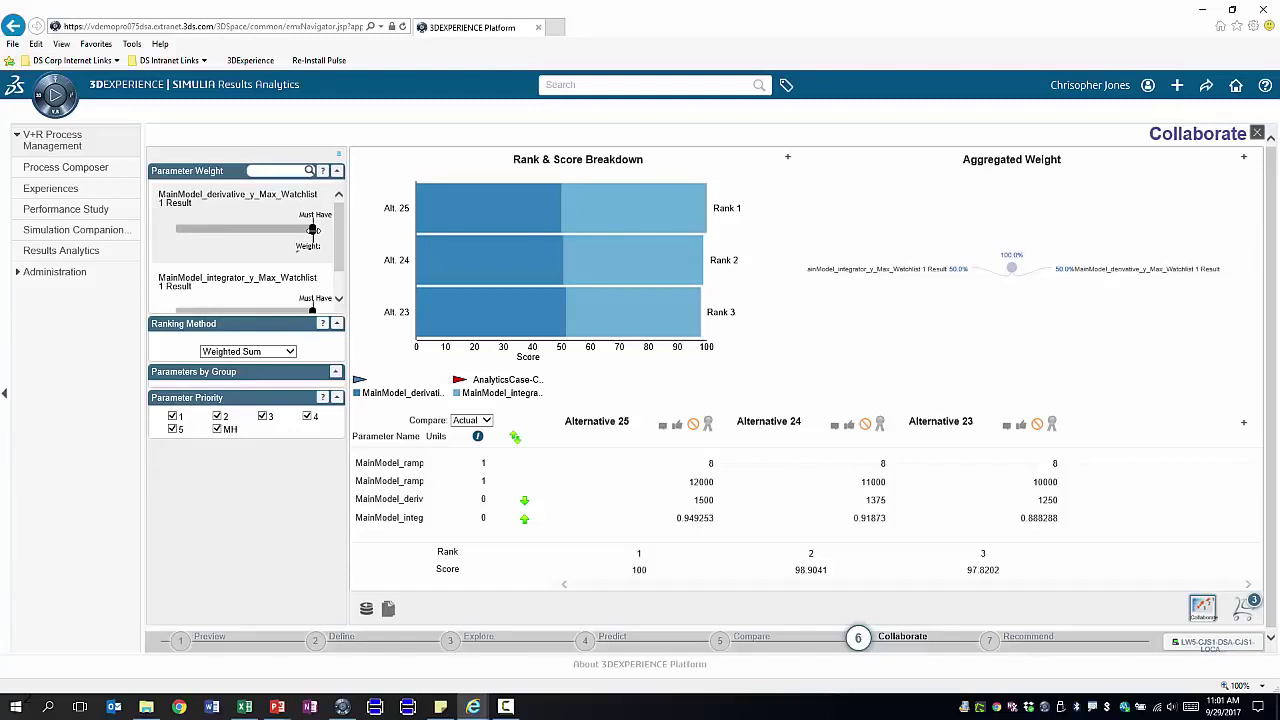
pyautogui.moveTo(313, 231); pyautogui.dragTo(285, 231)
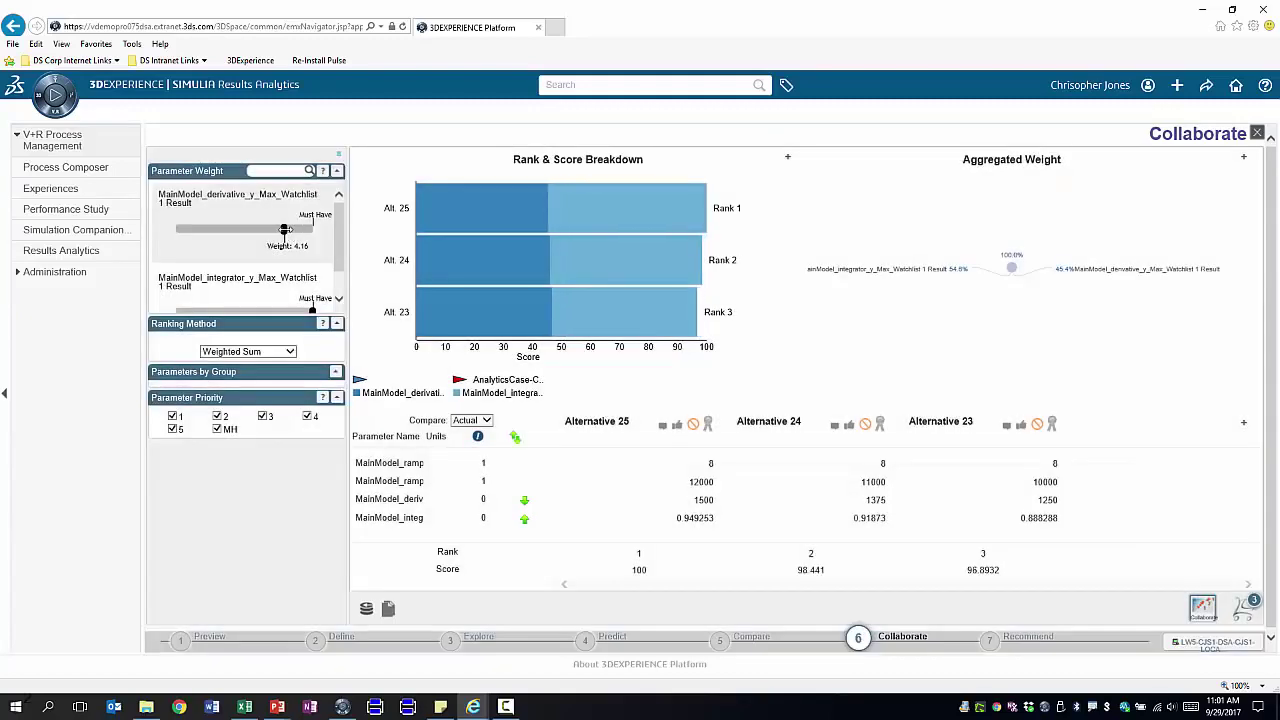
# Mark Alternative 25 as recommended and review its parameter values and score breakdown in the Recommend stage
pyautogui.click(709, 425)
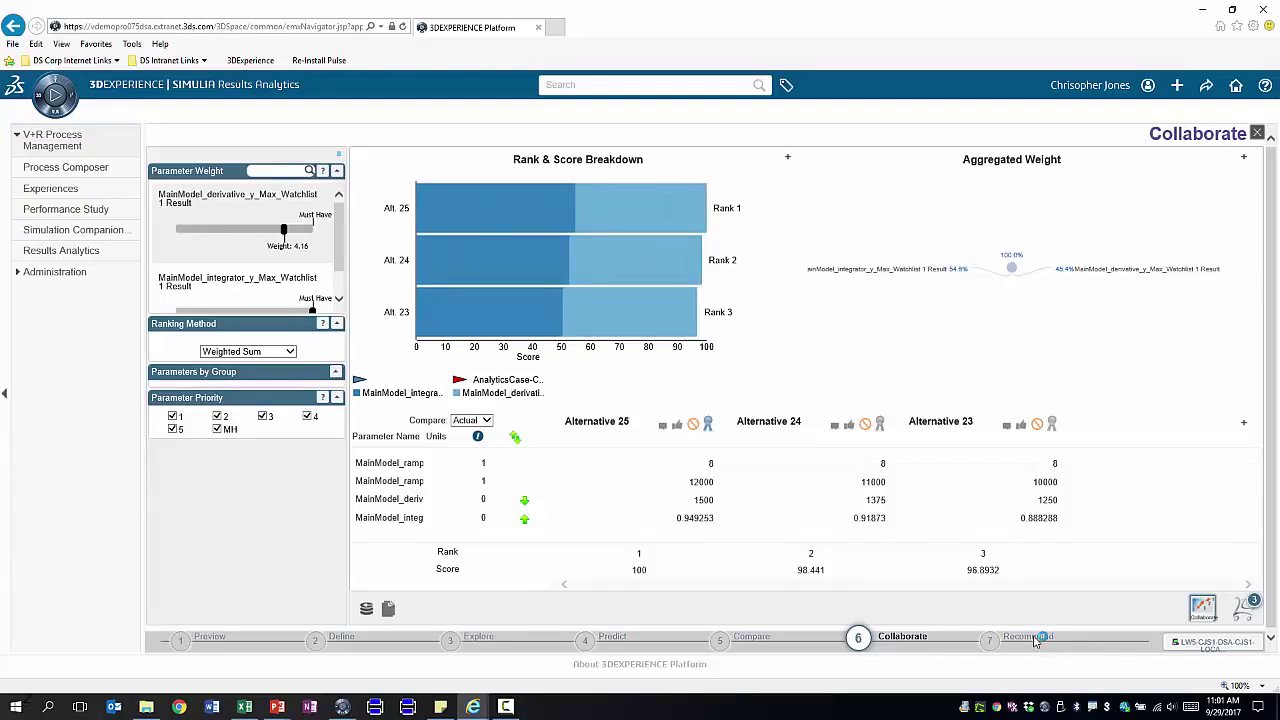
pyautogui.click(1036, 641)
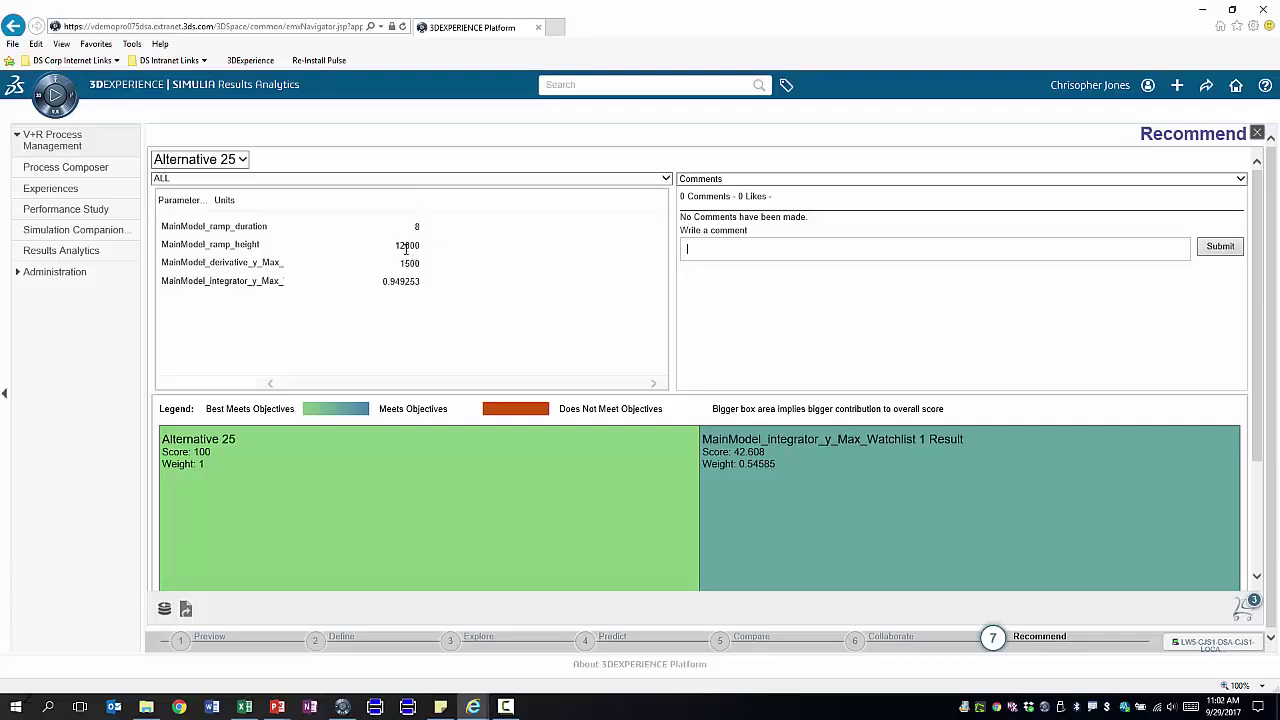
# Switch to the MainModel diagram in Dymola Behavior Modeling and set the ramp block's height to 12000 and duration to 8 s
pyautogui.click(1204, 9)
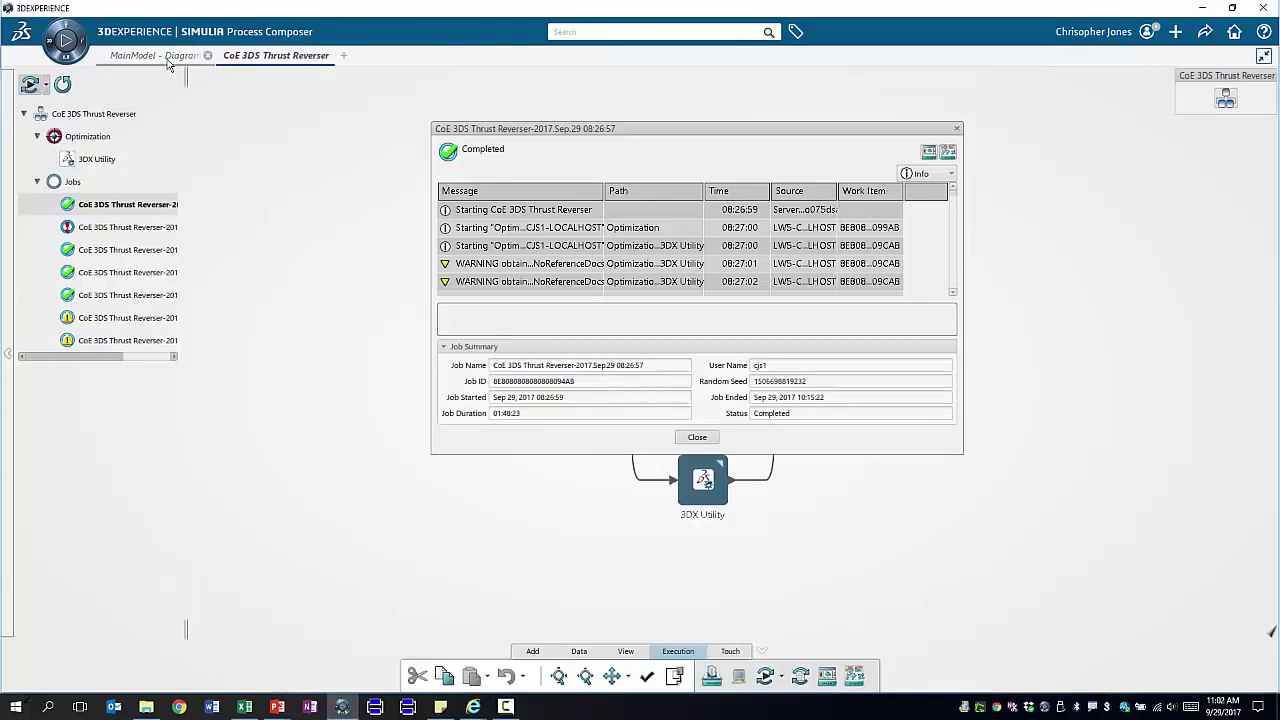
pyautogui.click(166, 56)
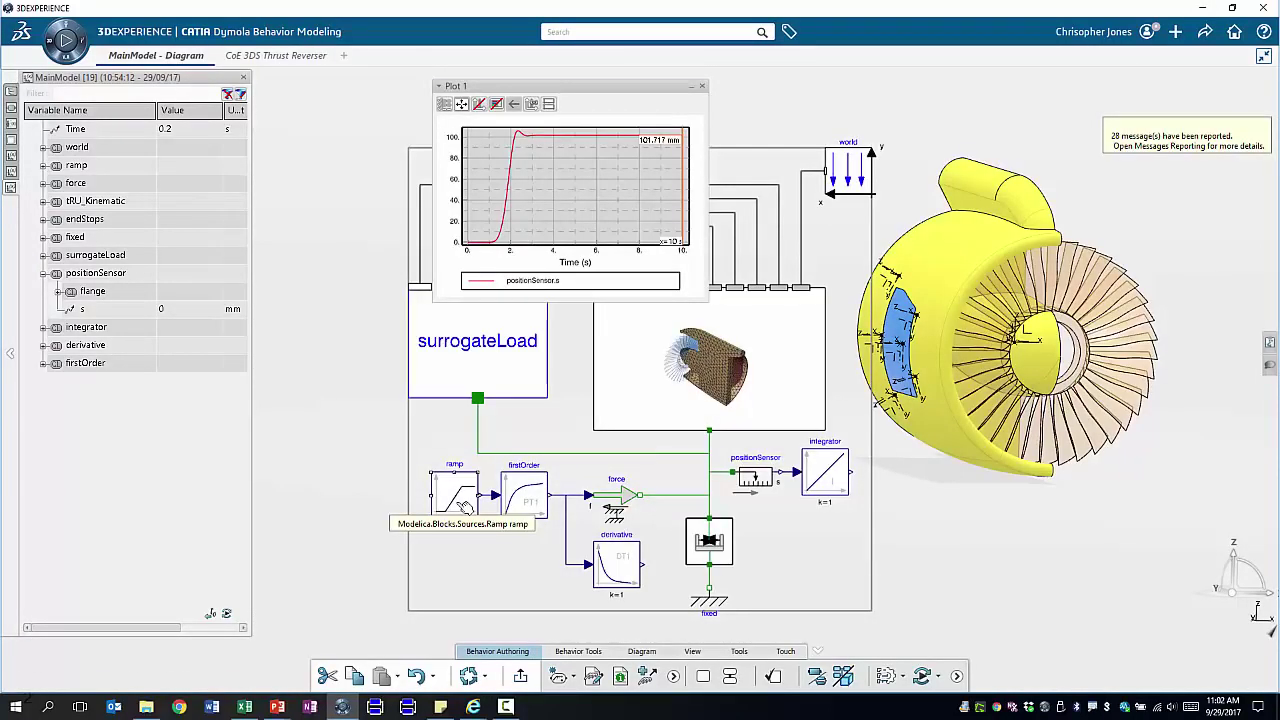
pyautogui.doubleClick(465, 507)
pyautogui.doubleClick(155, 173)
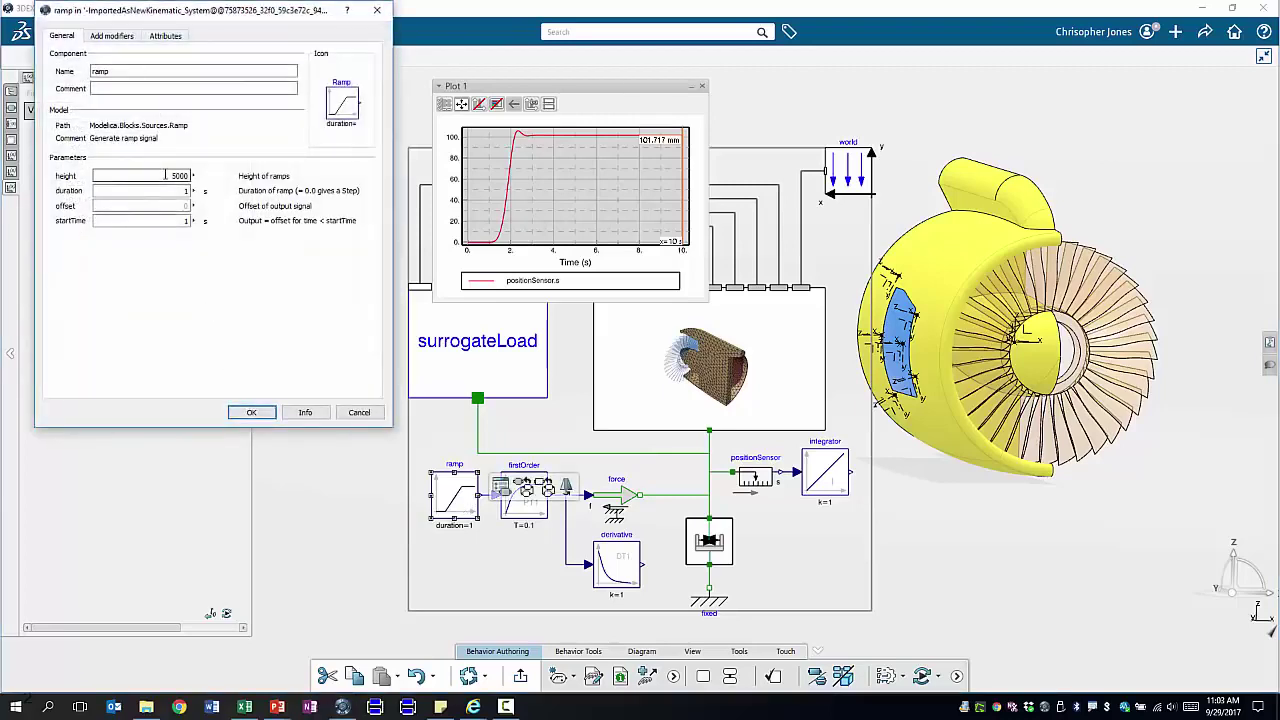
pyautogui.write('12')
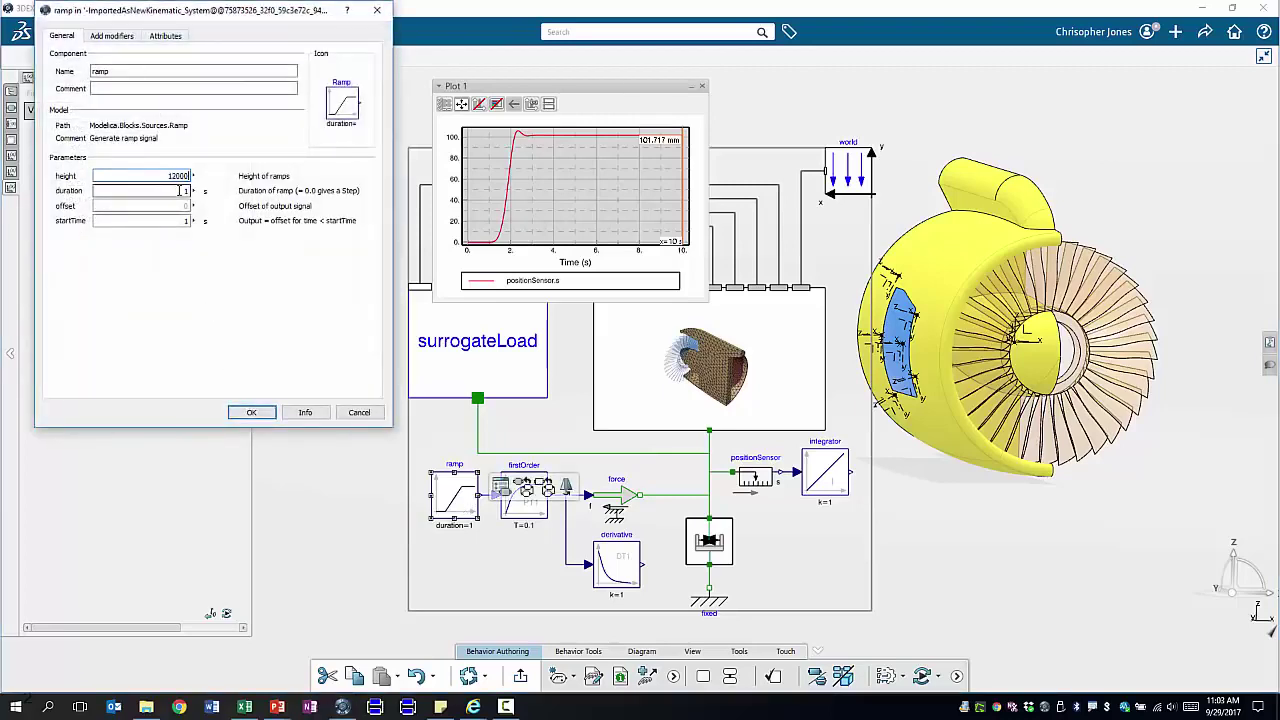
pyautogui.doubleClick(181, 190)
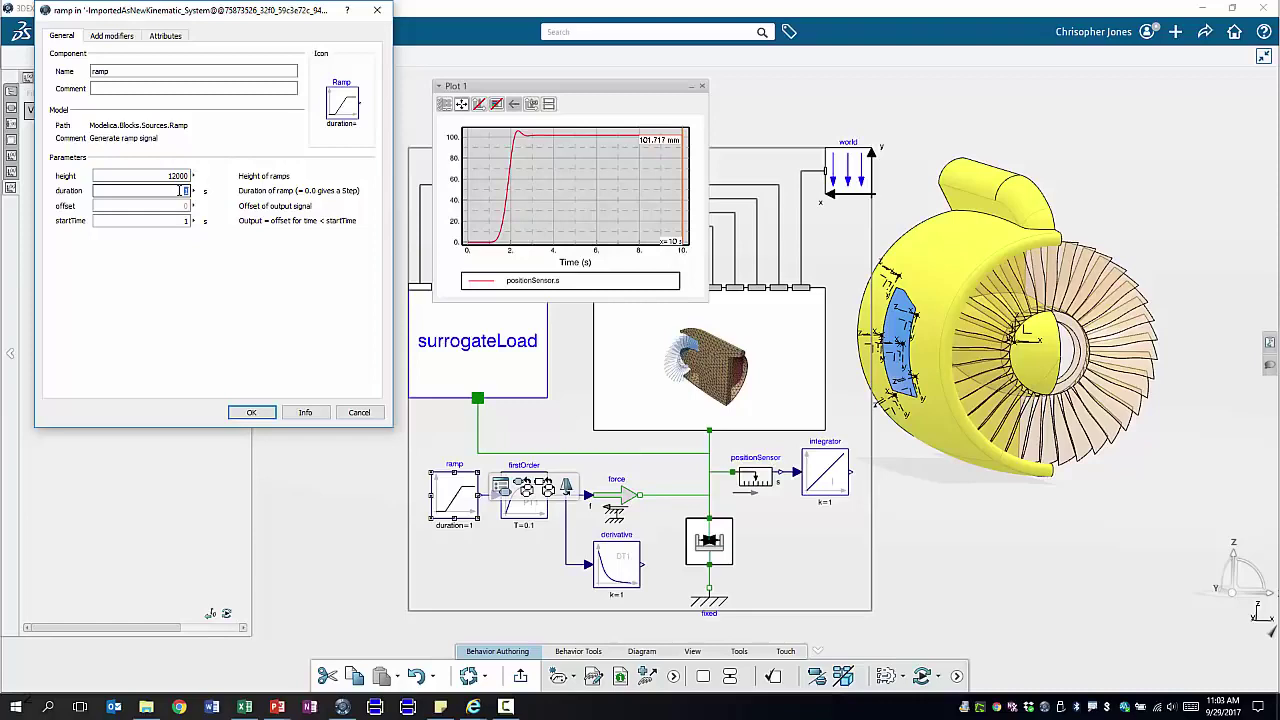
pyautogui.write('8')
pyautogui.click(251, 412)
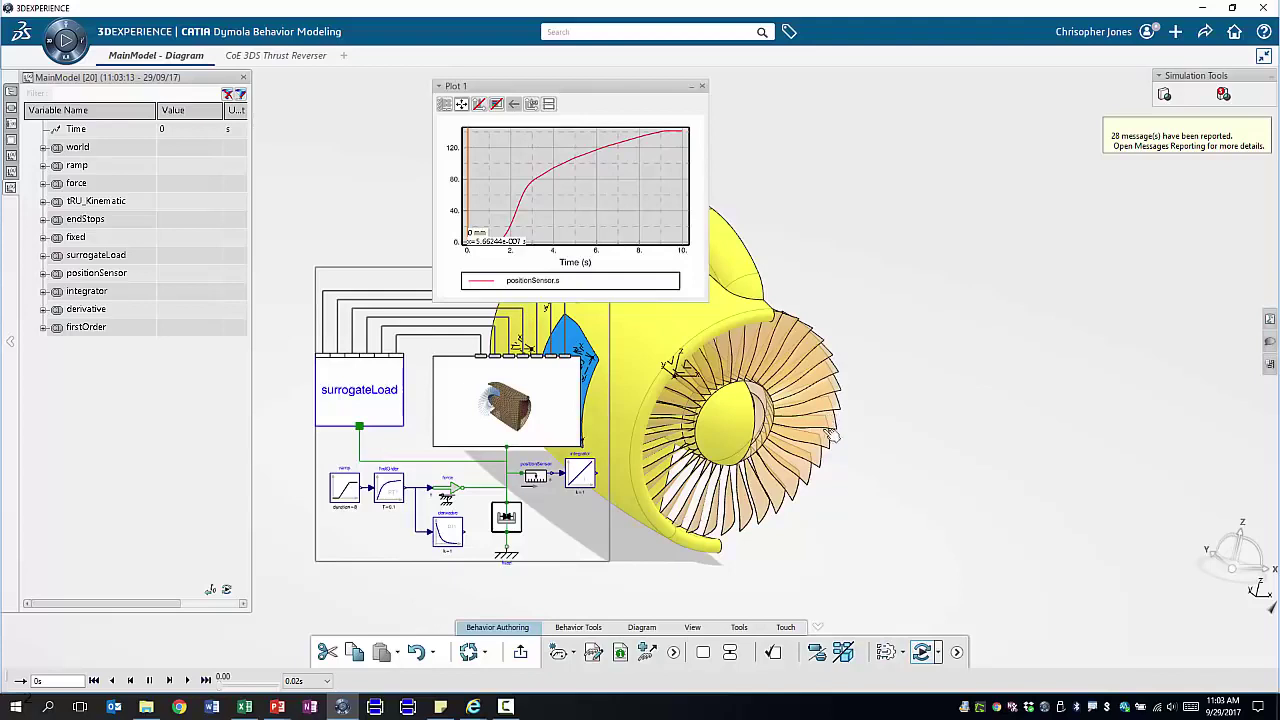
# Play the simulation animation from 0 s with a close-up of the blue door on the thrust reverser
pyautogui.moveTo(814, 552); pyautogui.dragTo(1146, 410)
pyautogui.moveTo(909, 433); pyautogui.dragTo(685, 552)
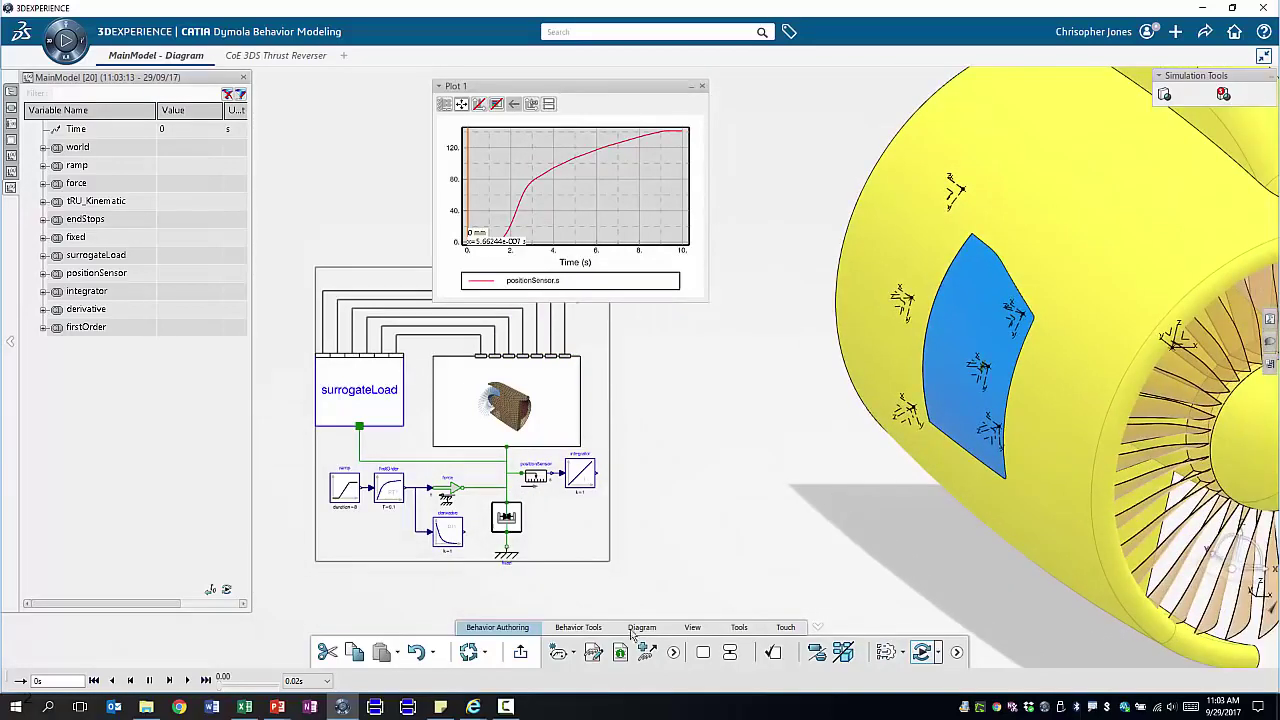
pyautogui.click(189, 681)
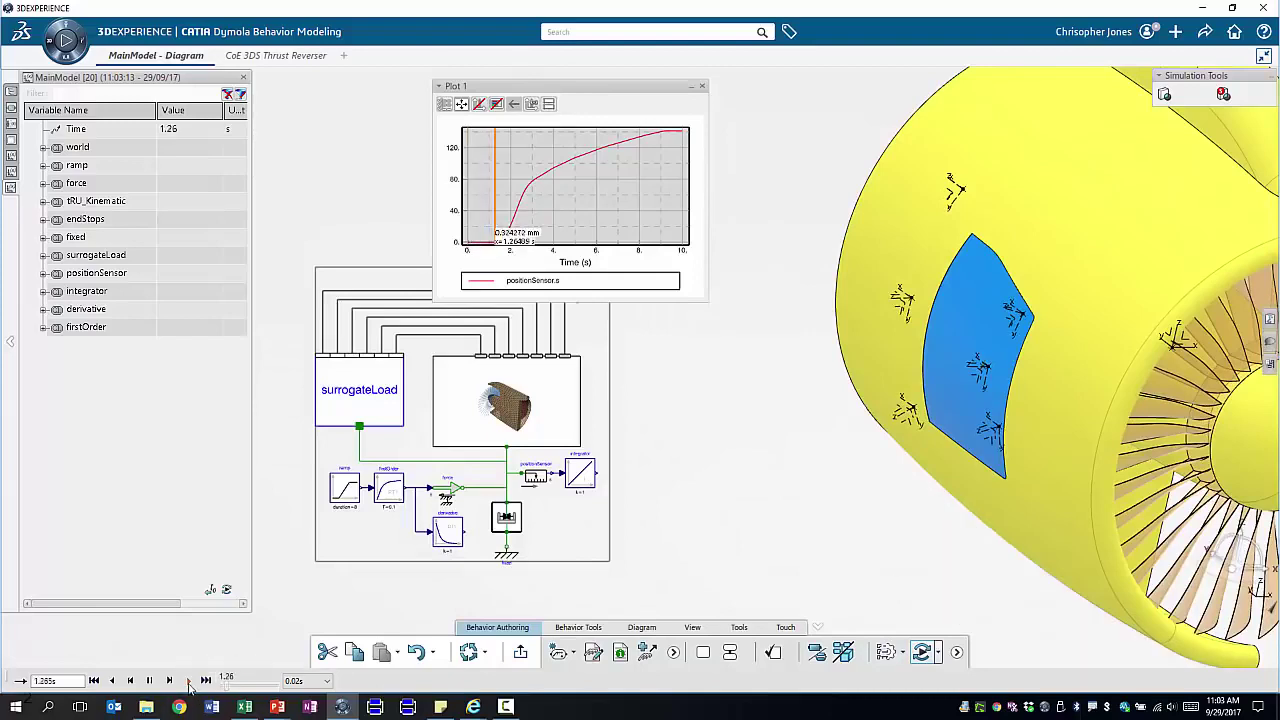